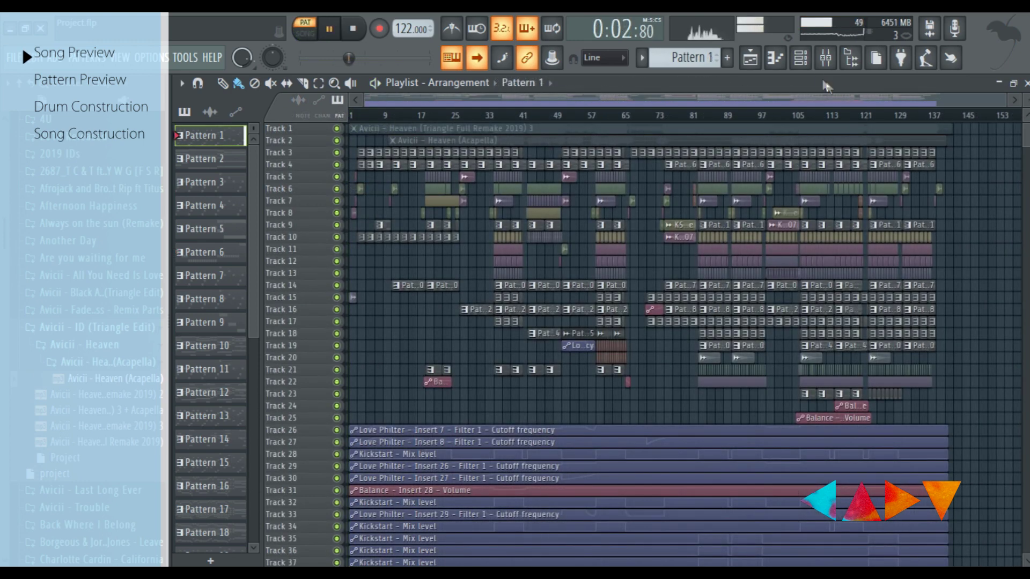
Step: Open the channel rack and look over the channels used in Pattern 1
{"action": "left_click", "coordinate": [800, 57]}
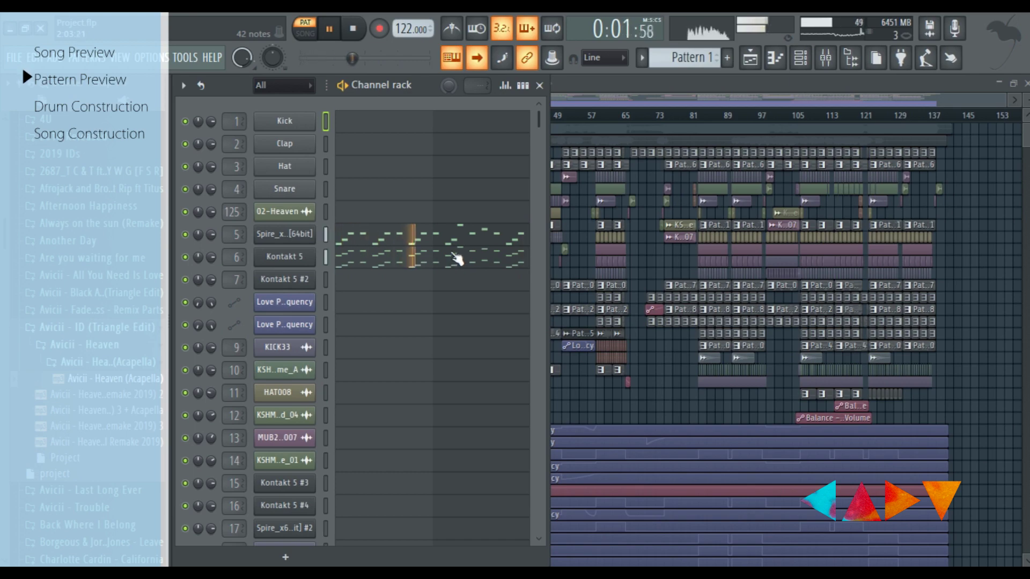
{"action": "scroll", "coordinate": [455, 259], "scroll_direction": "down", "scroll_amount": 15}
{"action": "scroll", "coordinate": [458, 259], "scroll_direction": "up", "scroll_amount": 15}
{"action": "scroll", "coordinate": [457, 259], "scroll_direction": "up", "scroll_amount": 4}
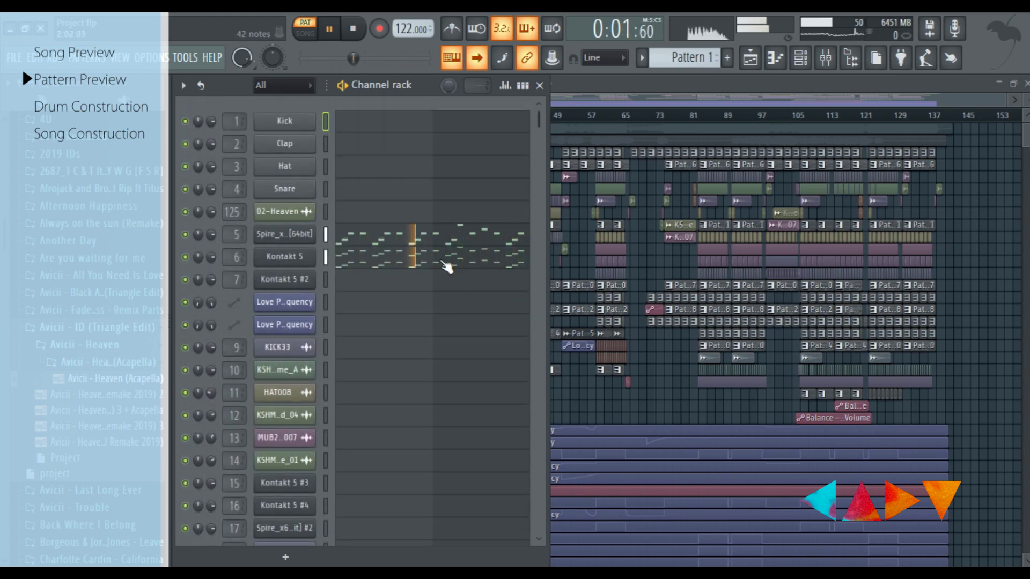
Step: Examine the Kontakt 5 notes of Pattern 1 in the piano roll and close it
{"action": "left_click", "coordinate": [447, 267]}
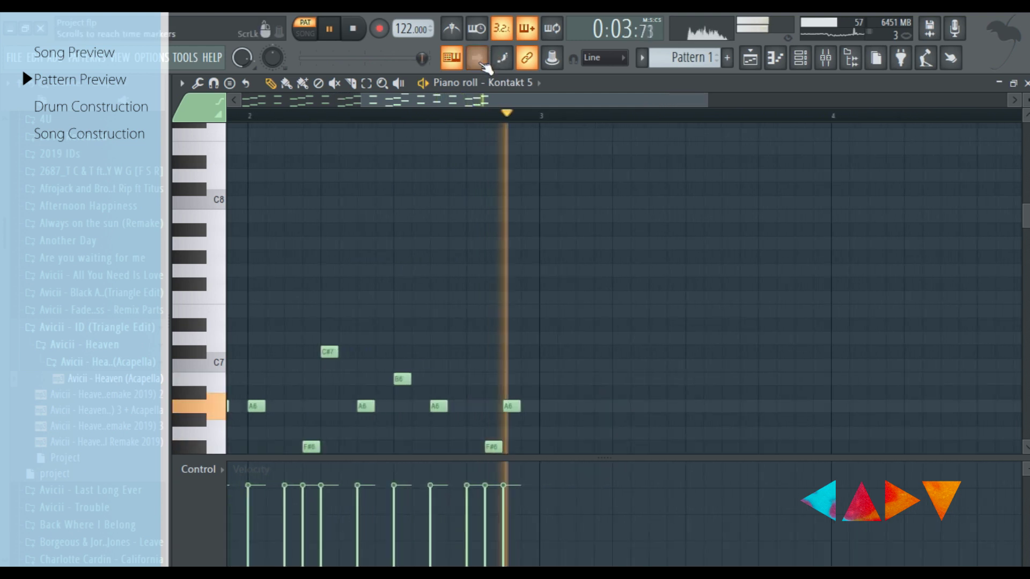
{"action": "scroll", "coordinate": [488, 120], "scroll_direction": "down", "scroll_amount": 3}
{"action": "scroll", "coordinate": [510, 290], "scroll_direction": "down", "scroll_amount": 5}
{"action": "scroll", "coordinate": [510, 289], "scroll_direction": "up", "scroll_amount": 3}
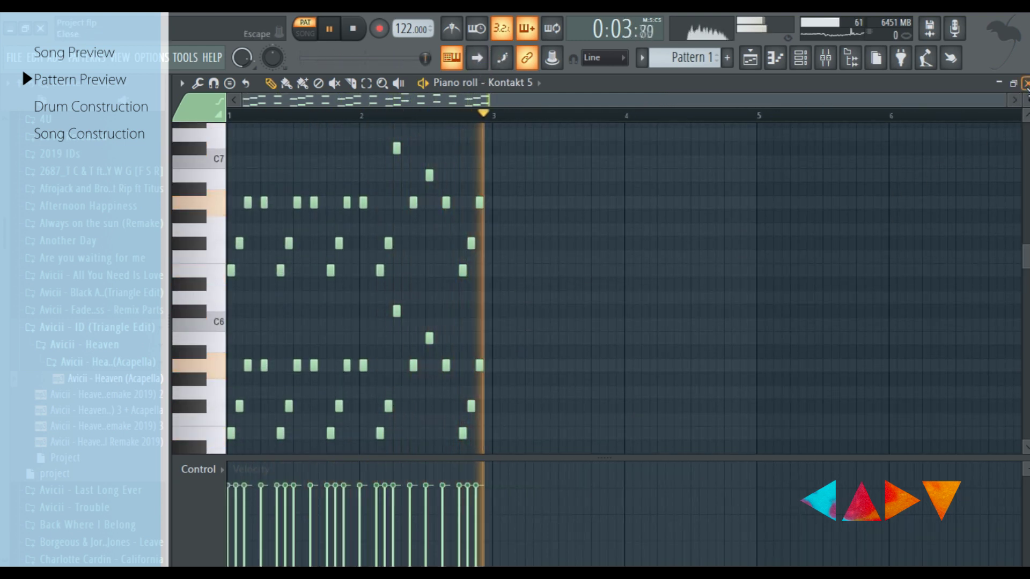
{"action": "left_click", "coordinate": [1025, 83]}
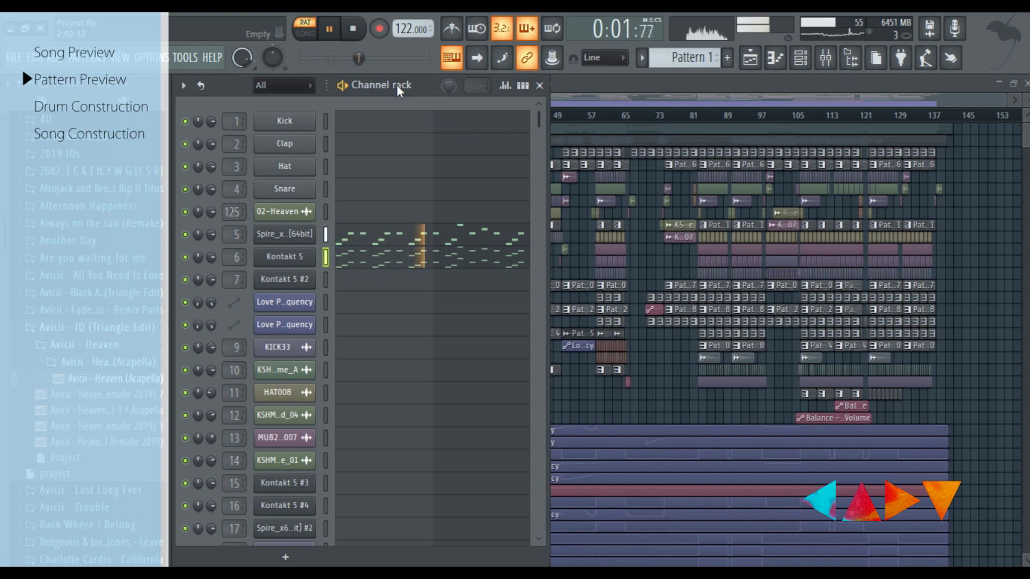
Step: Switch to Pattern 2 and examine the full range of its Kontakt 5 #2 chord notes in the piano roll
{"action": "key", "text": "KP_Add"}
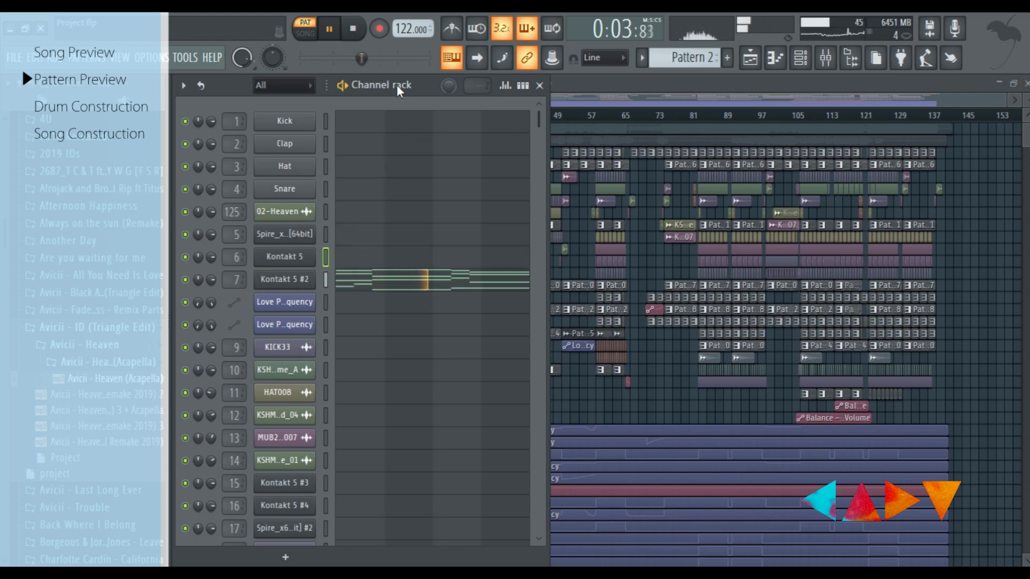
{"action": "left_click", "coordinate": [424, 288]}
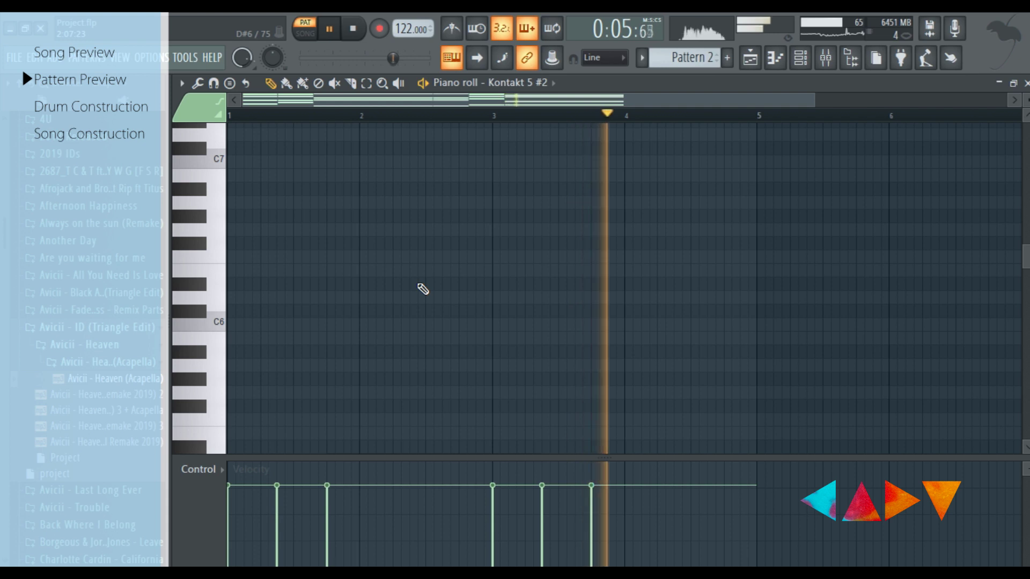
{"action": "scroll", "coordinate": [423, 289], "scroll_direction": "down", "scroll_amount": 8}
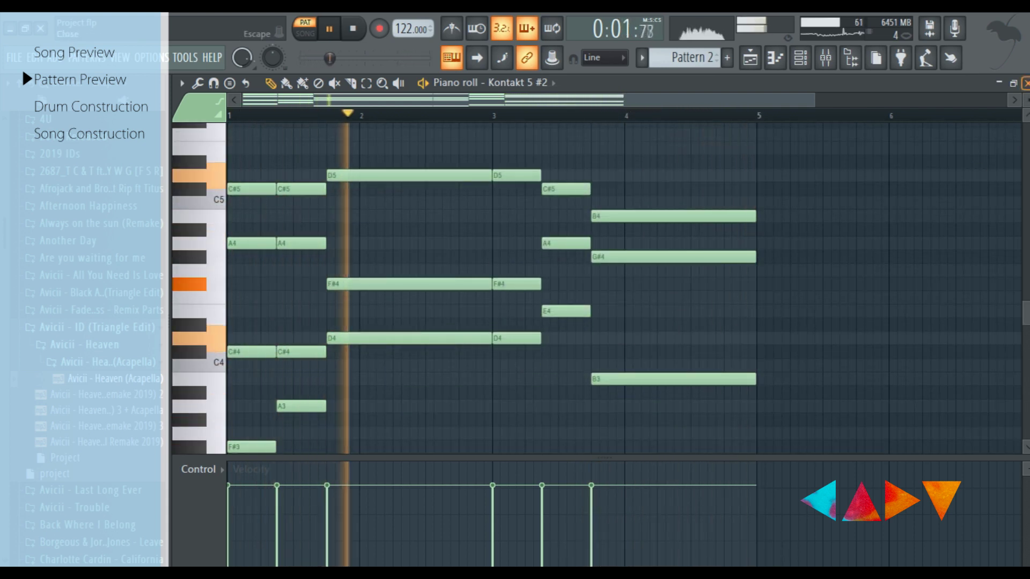
{"action": "scroll", "coordinate": [998, 208], "scroll_direction": "down", "scroll_amount": 4}
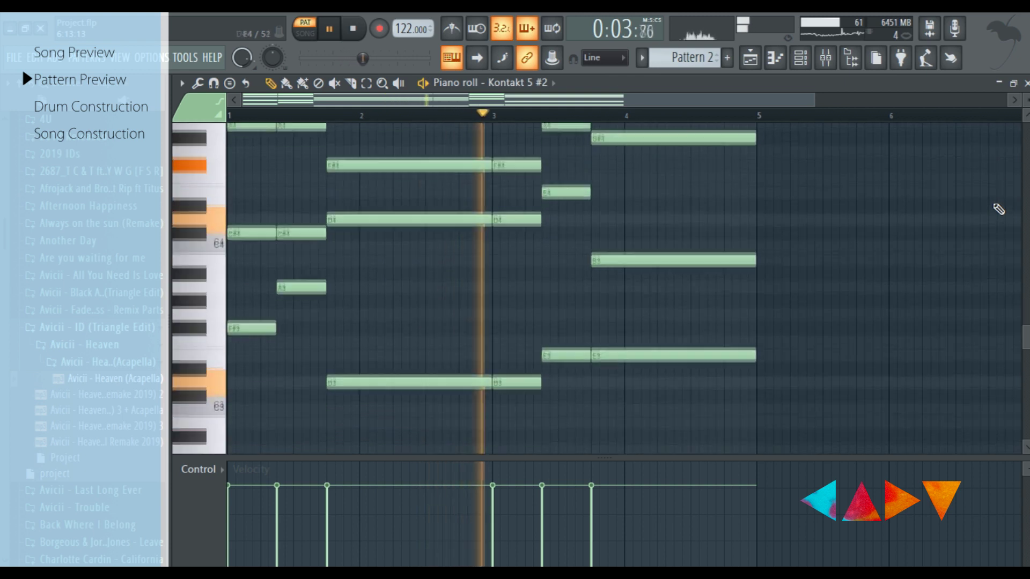
{"action": "left_click", "coordinate": [1027, 83]}
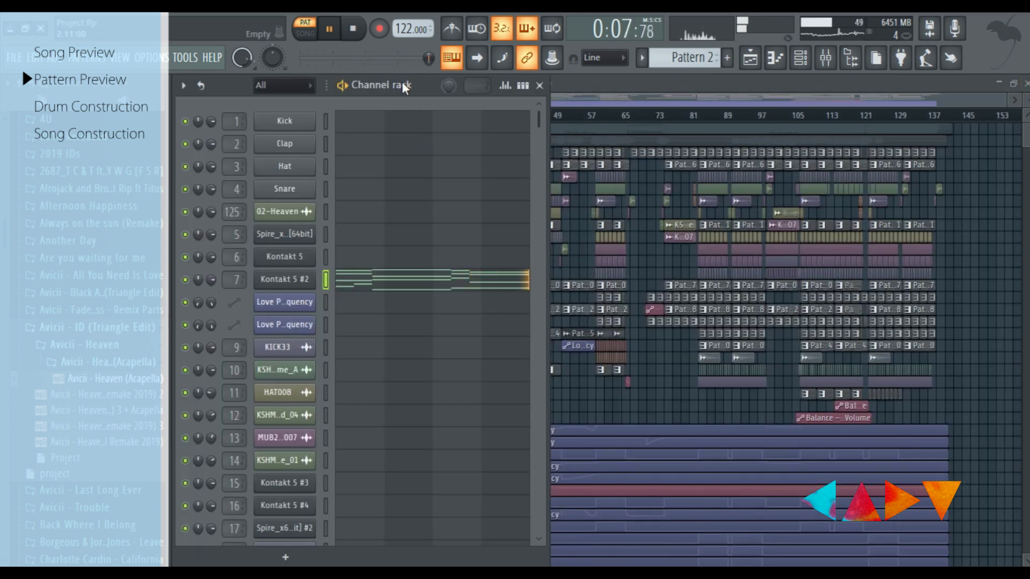
Step: Preview Patterns 3 and 4 on the way to Pattern 5 and examine its Kontakt 5 #3 notes in the piano roll
{"action": "key", "text": "KP_Add"}
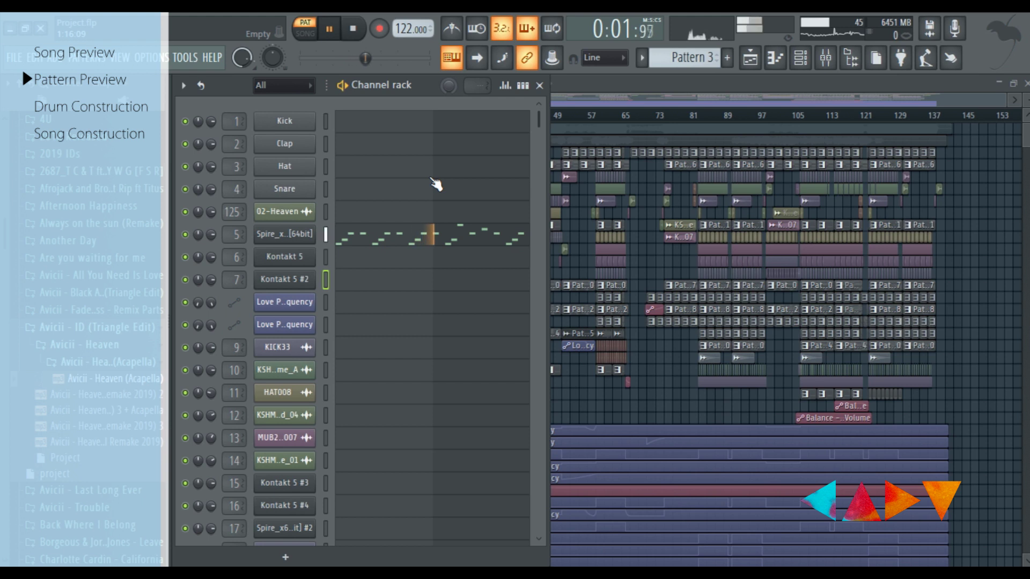
{"action": "key", "text": "KP_Add"}
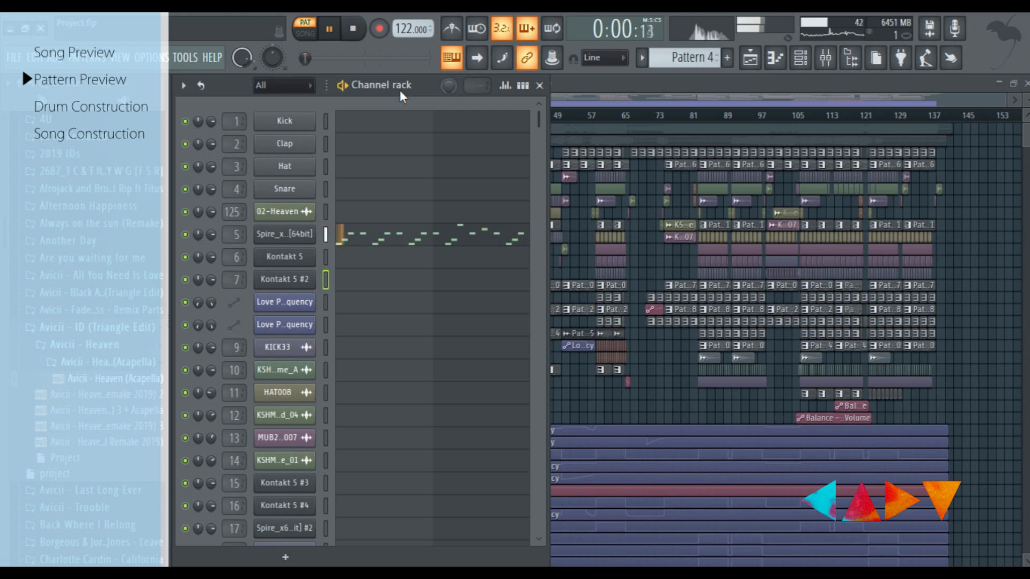
{"action": "key", "text": "KP_Add"}
{"action": "scroll", "coordinate": [445, 268], "scroll_direction": "down", "scroll_amount": 3}
{"action": "left_click", "coordinate": [459, 280]}
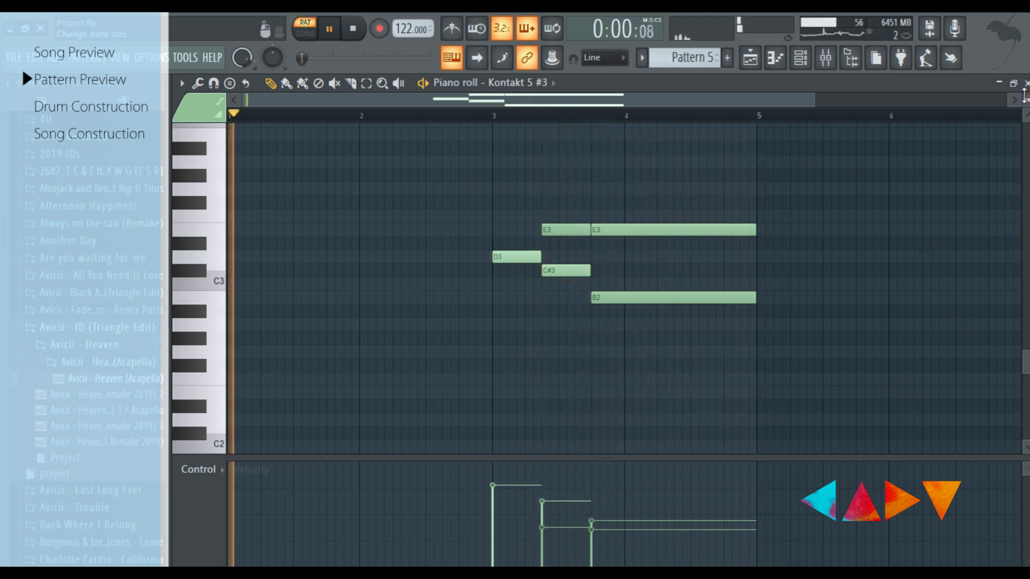
{"action": "left_click", "coordinate": [1026, 83]}
Step: Switch to Pattern 6 and examine its Kontakt 5 #4 notes in the piano roll
{"action": "key", "text": "KP_Add"}
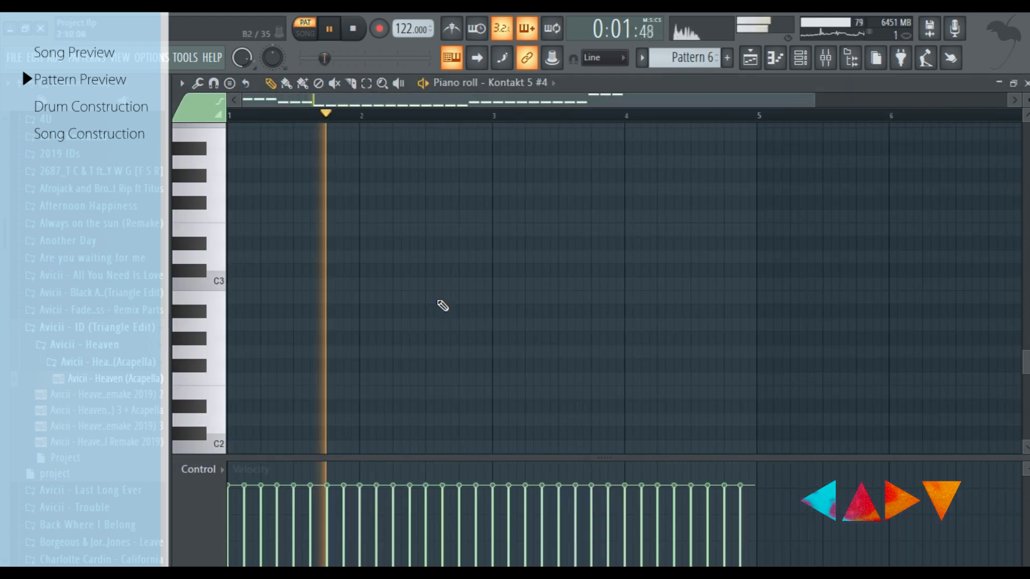
{"action": "left_click", "coordinate": [444, 306]}
{"action": "scroll", "coordinate": [444, 305], "scroll_direction": "up", "scroll_amount": 15}
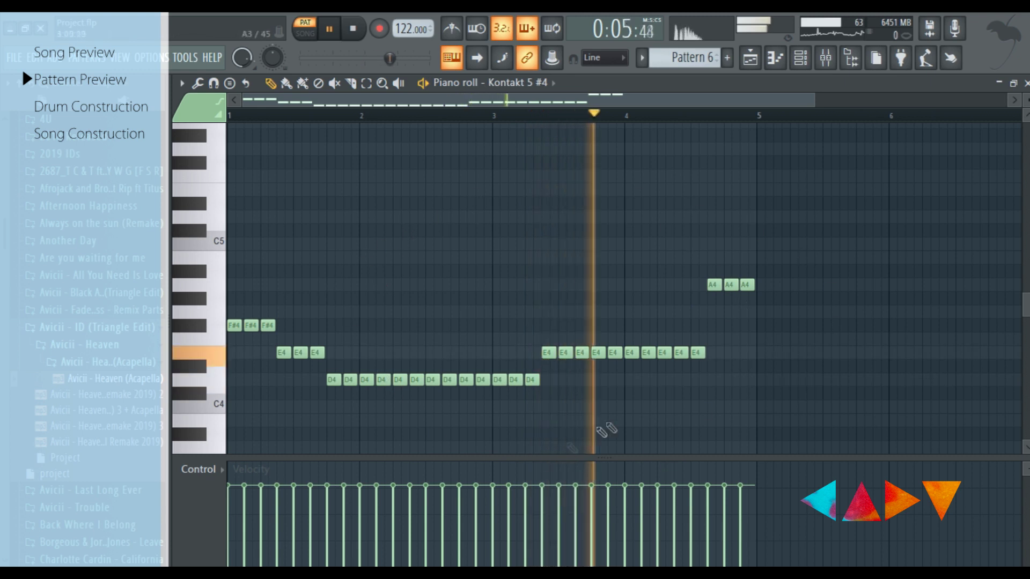
{"action": "left_click", "coordinate": [1026, 85]}
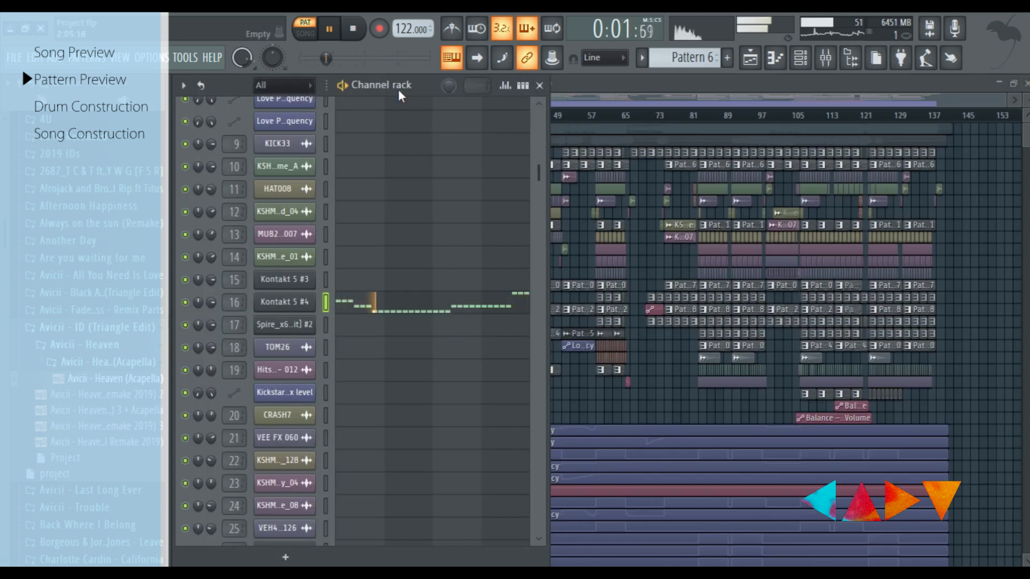
Step: Advance through Patterns 7 and 8 to Pattern 9 and examine its TOM26 notes in the piano roll
{"action": "key", "text": "KP_Add"}
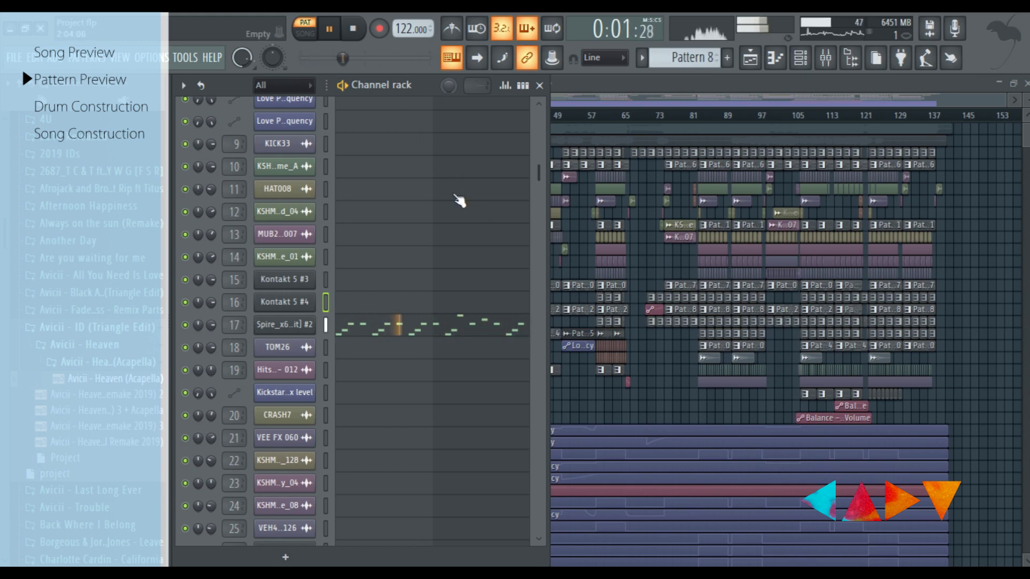
{"action": "scroll", "coordinate": [456, 199], "scroll_direction": "down", "scroll_amount": 3}
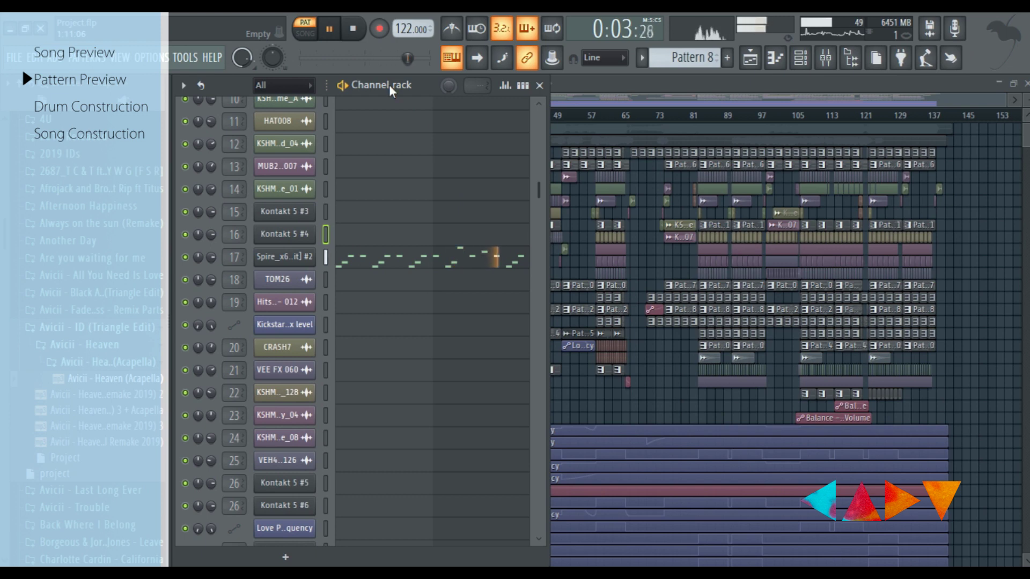
{"action": "key", "text": "KP_Add"}
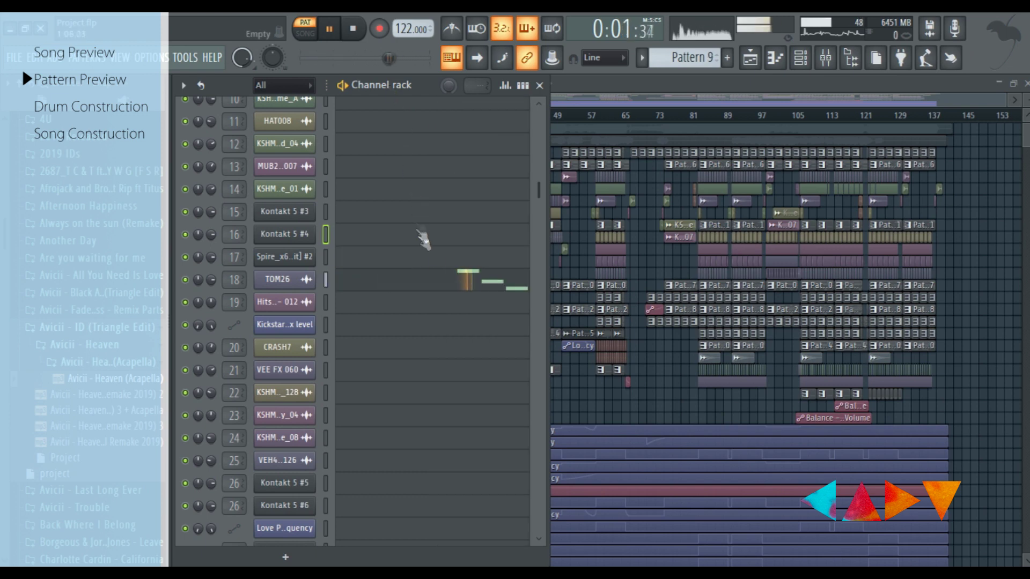
{"action": "left_click", "coordinate": [526, 293]}
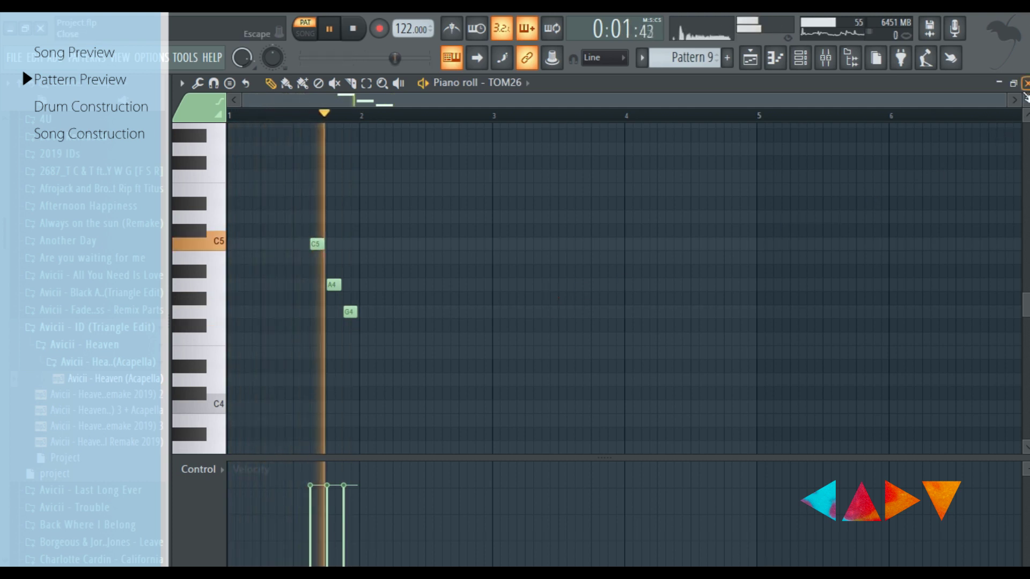
{"action": "left_click", "coordinate": [1025, 84]}
Step: Switch to Pattern 10, bring its Kontakt 5 #5 and #6 channels into view and restart playback
{"action": "key", "text": "KP_Add"}
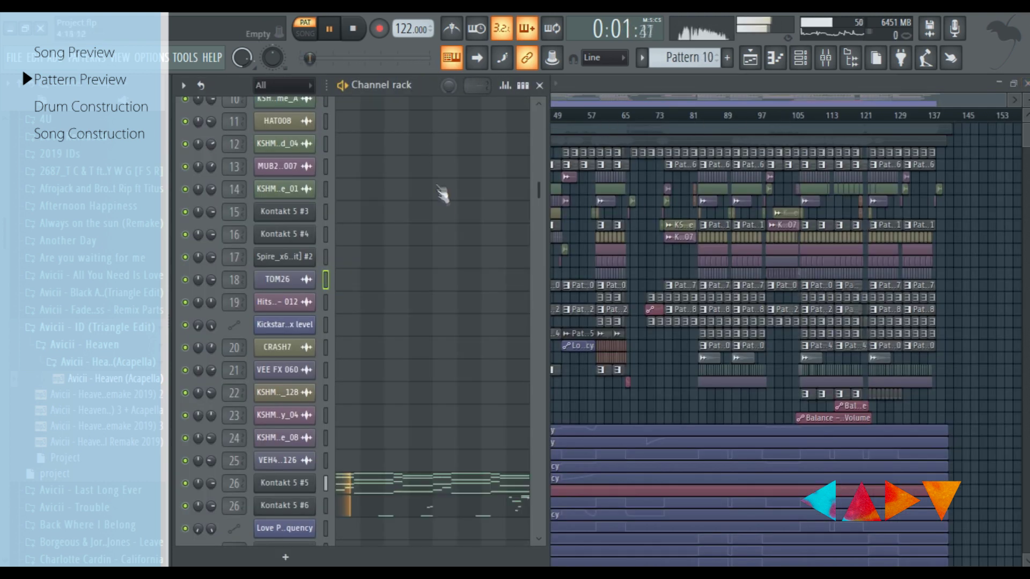
{"action": "scroll", "coordinate": [443, 209], "scroll_direction": "down", "scroll_amount": 3}
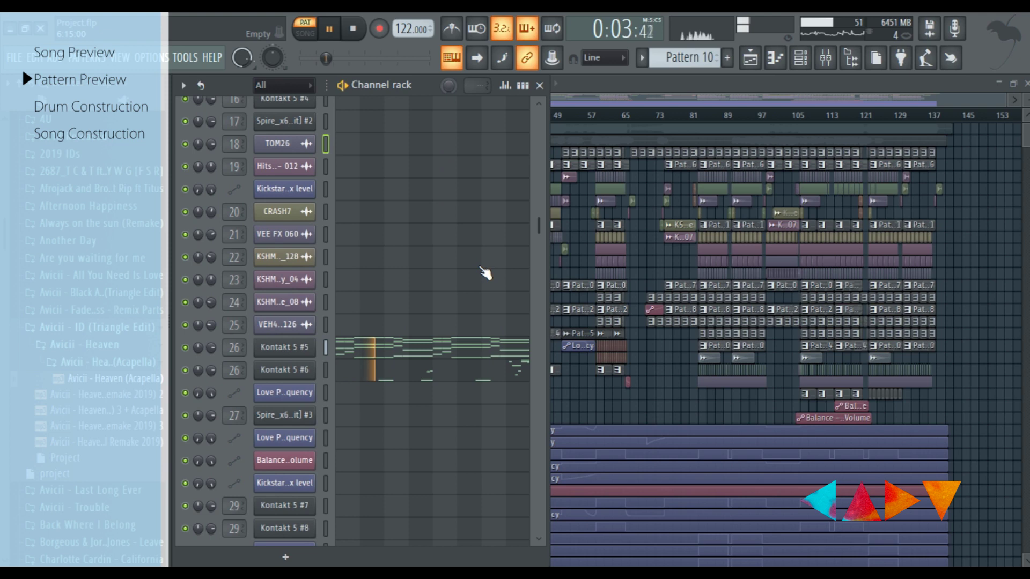
{"action": "scroll", "coordinate": [486, 277], "scroll_direction": "down", "scroll_amount": 2}
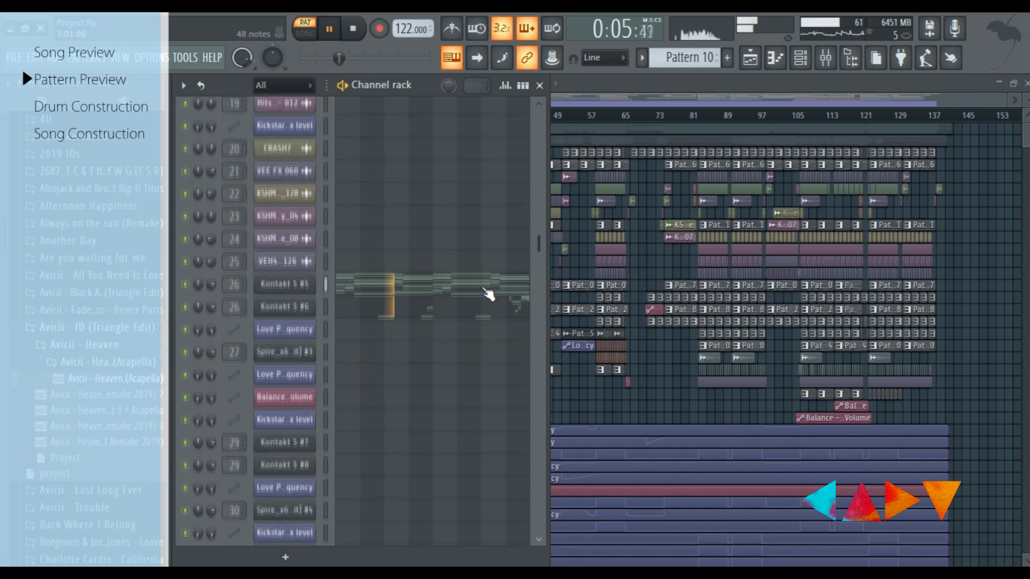
{"action": "key", "text": "space"}
{"action": "key", "text": "space"}
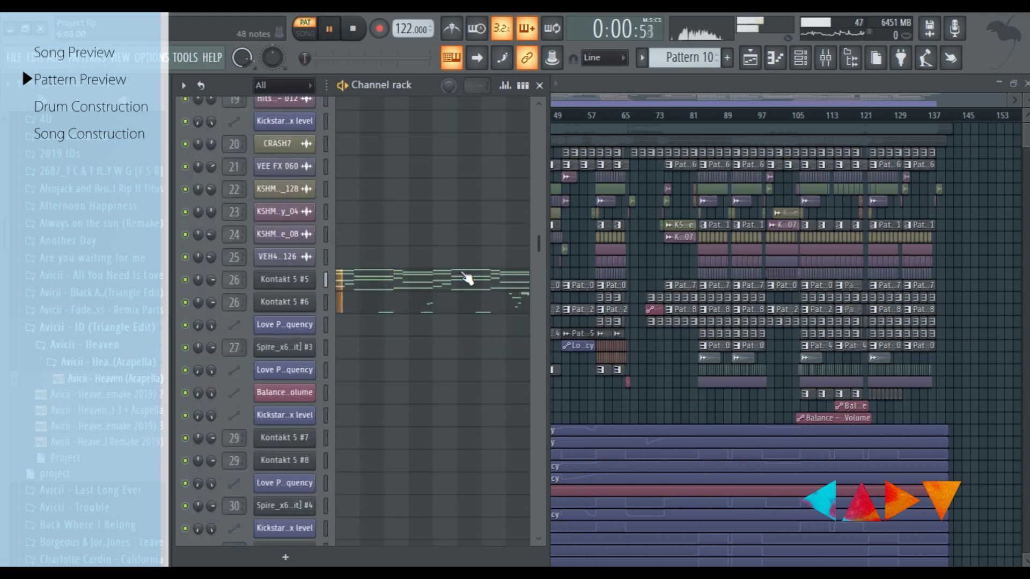
Step: Examine the Kontakt 5 #5 chords and the Kontakt 5 #6 notes of Pattern 10 in the piano roll
{"action": "left_click", "coordinate": [468, 279]}
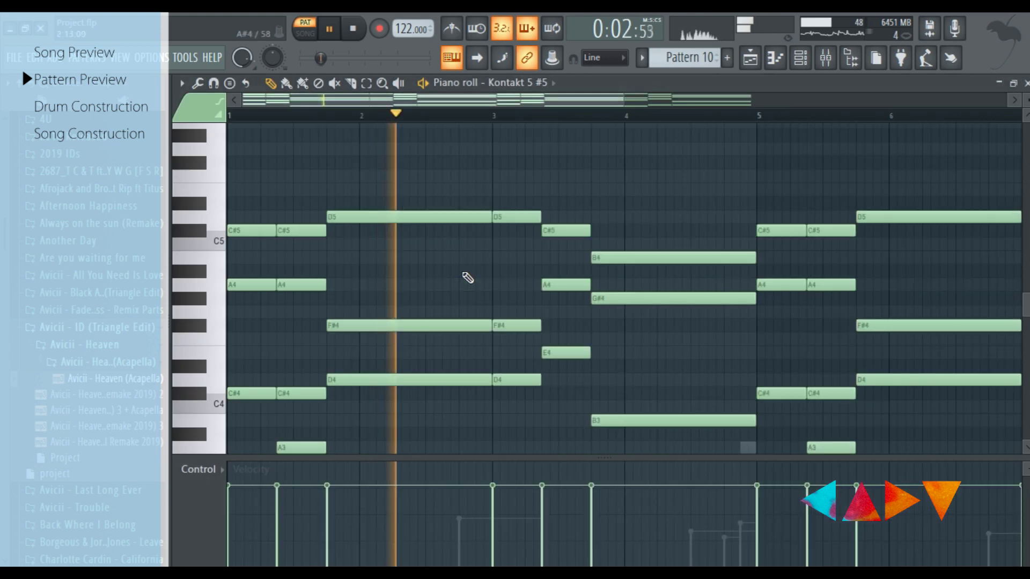
{"action": "scroll", "coordinate": [458, 126], "scroll_direction": "down", "scroll_amount": 2}
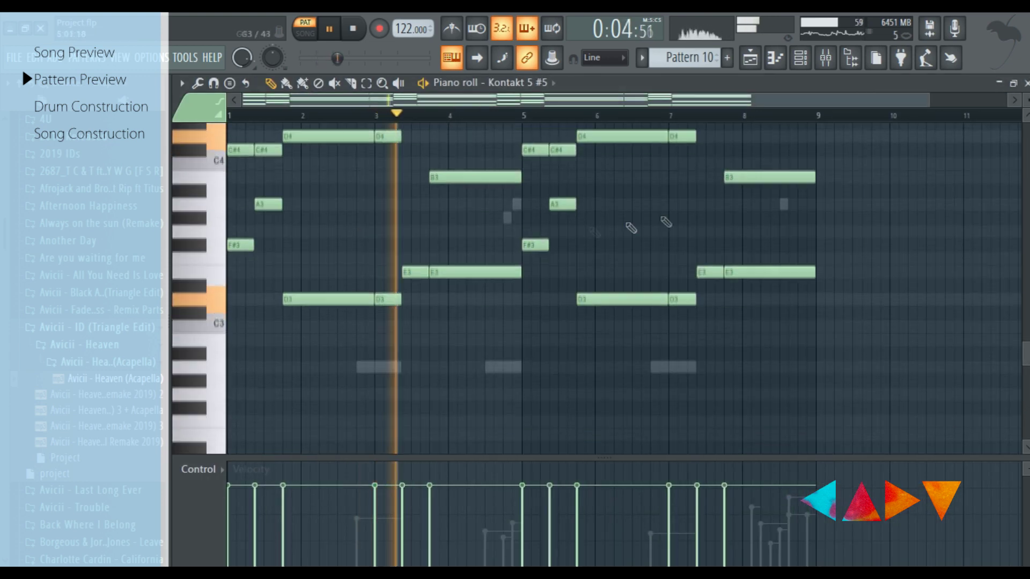
{"action": "scroll", "coordinate": [698, 253], "scroll_direction": "up", "scroll_amount": 1}
{"action": "scroll", "coordinate": [799, 283], "scroll_direction": "up", "scroll_amount": 5}
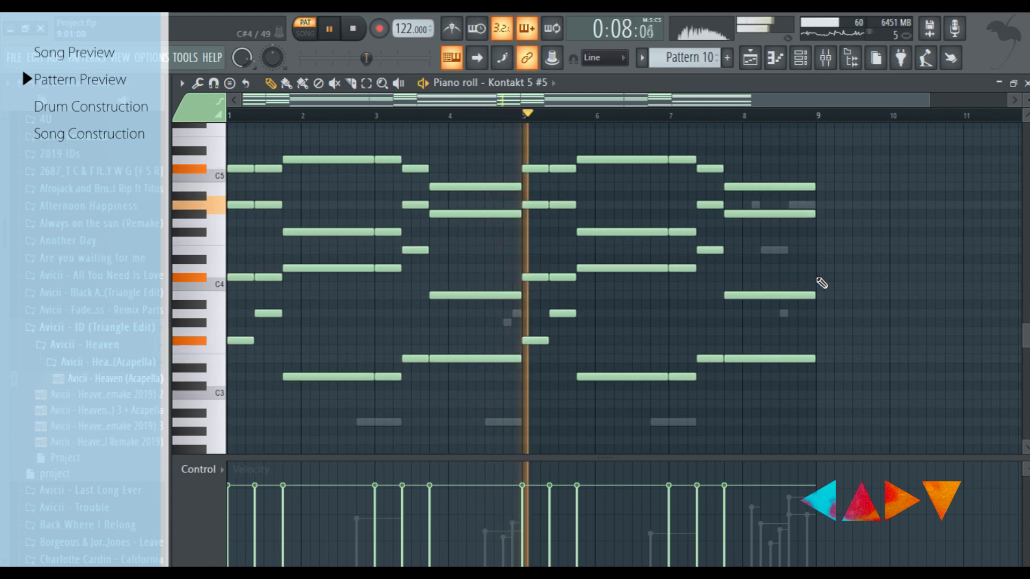
{"action": "double_click", "coordinate": [517, 315]}
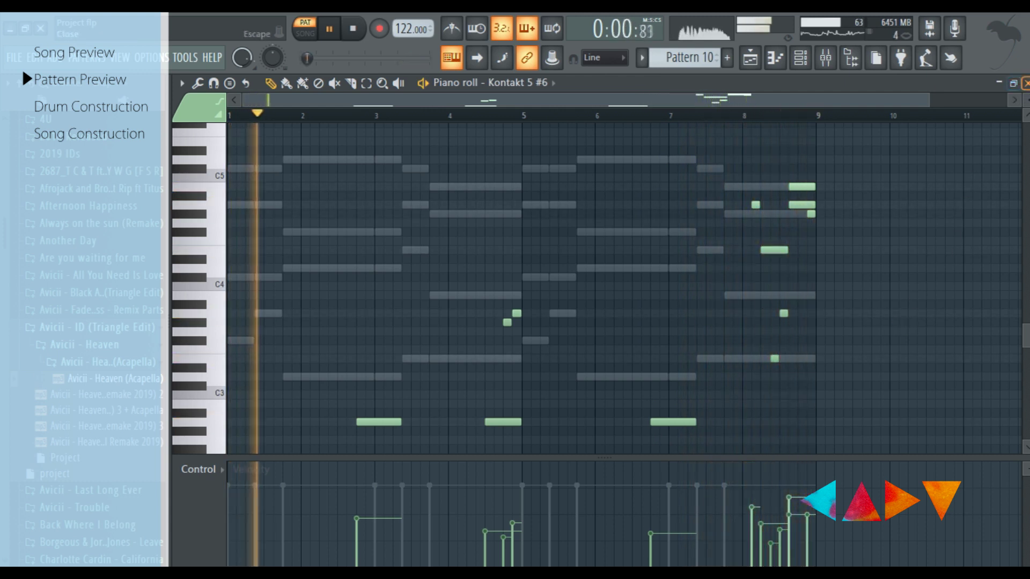
{"action": "left_click", "coordinate": [1025, 83]}
Step: Preview Pattern 11, stop its playback and switch to Pattern 12 with its Kontakt 5 #7 and #8 channels in view
{"action": "scroll", "coordinate": [490, 233], "scroll_direction": "down", "scroll_amount": 3}
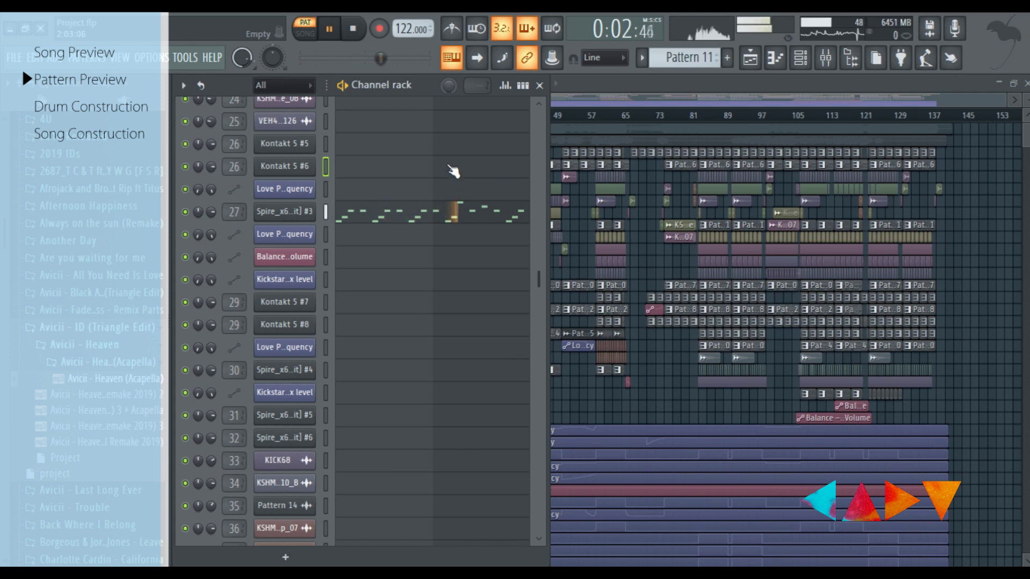
{"action": "key", "text": "space"}
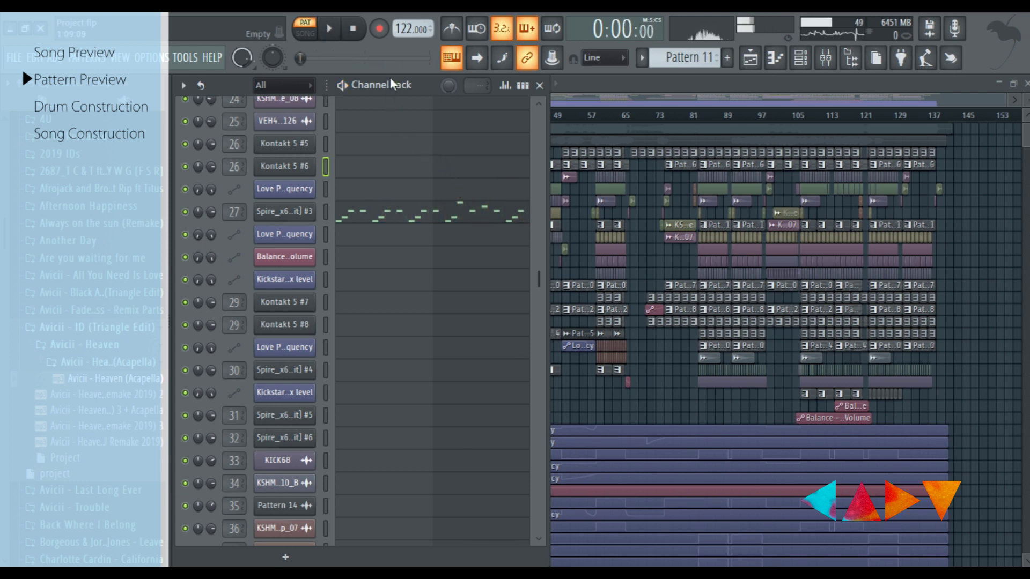
{"action": "key", "text": "KP_Add"}
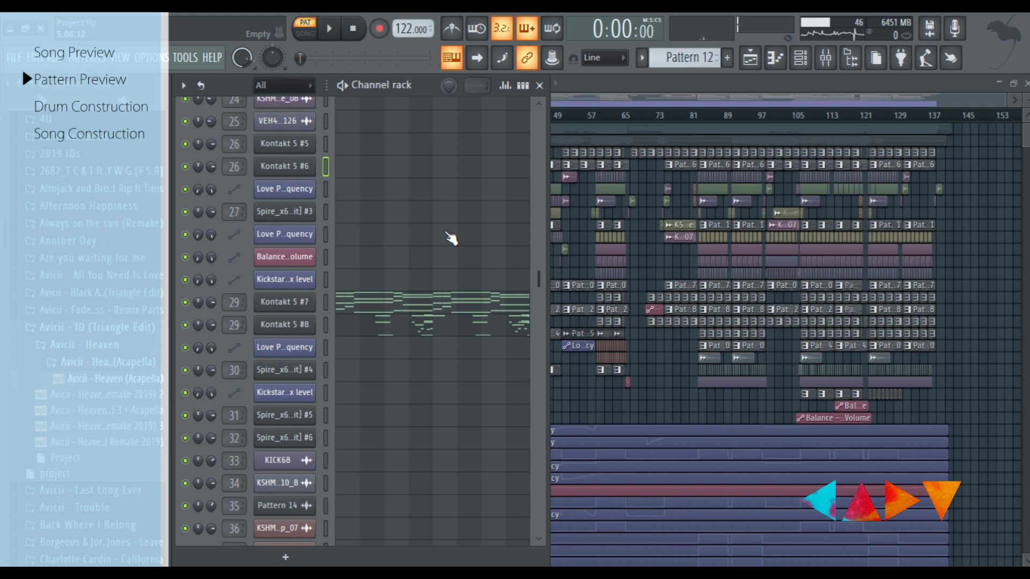
{"action": "scroll", "coordinate": [451, 238], "scroll_direction": "down", "scroll_amount": 2}
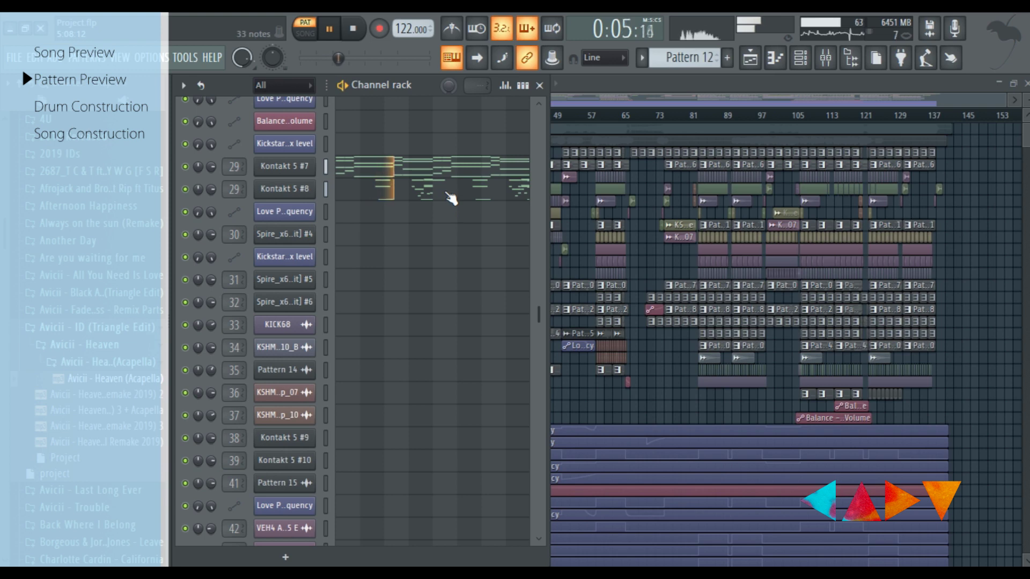
Step: Examine the Kontakt 5 #8 notes of Pattern 12 in the piano roll, close it and switch to Pattern 13
{"action": "left_click", "coordinate": [451, 196]}
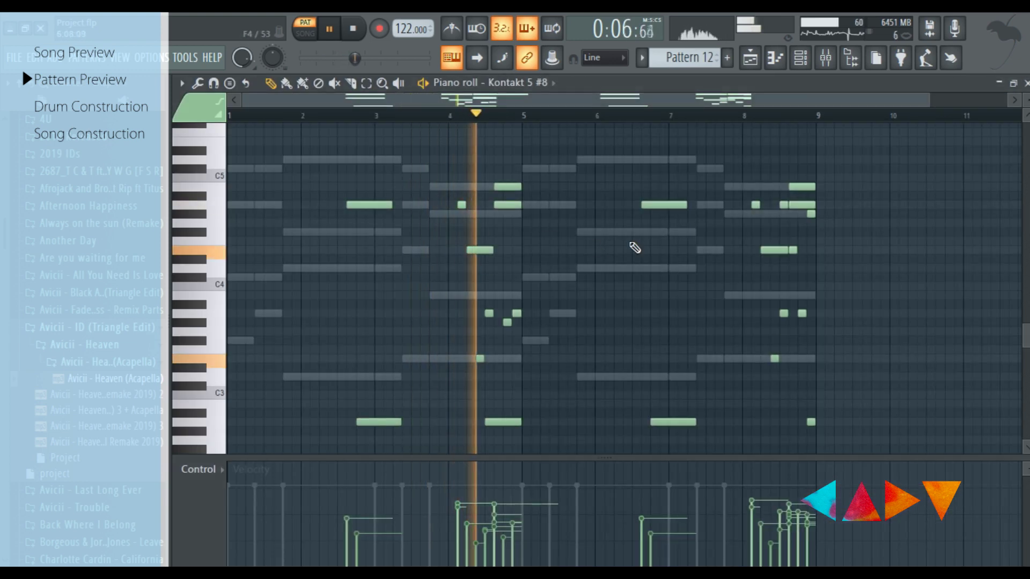
{"action": "scroll", "coordinate": [632, 248], "scroll_direction": "down", "scroll_amount": 1}
{"action": "scroll", "coordinate": [635, 248], "scroll_direction": "up", "scroll_amount": 1}
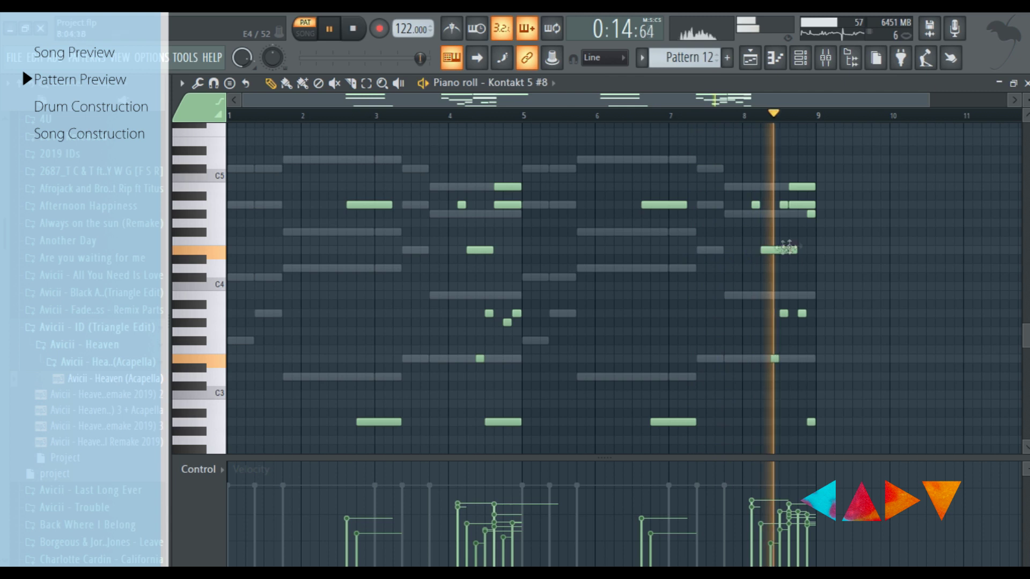
{"action": "left_click", "coordinate": [1026, 83]}
{"action": "key", "text": "KP_Add"}
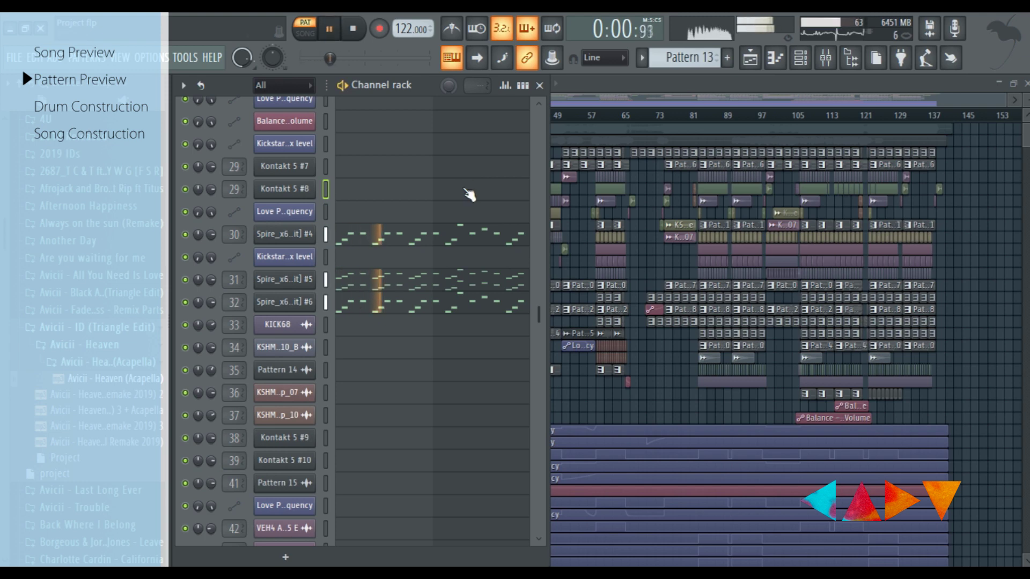
Step: Preview Pattern 13's Spire channels, switch to Pattern 14 and play it with its Kontakt 5 #9 and #10 channels in view
{"action": "scroll", "coordinate": [470, 200], "scroll_direction": "down", "scroll_amount": 3}
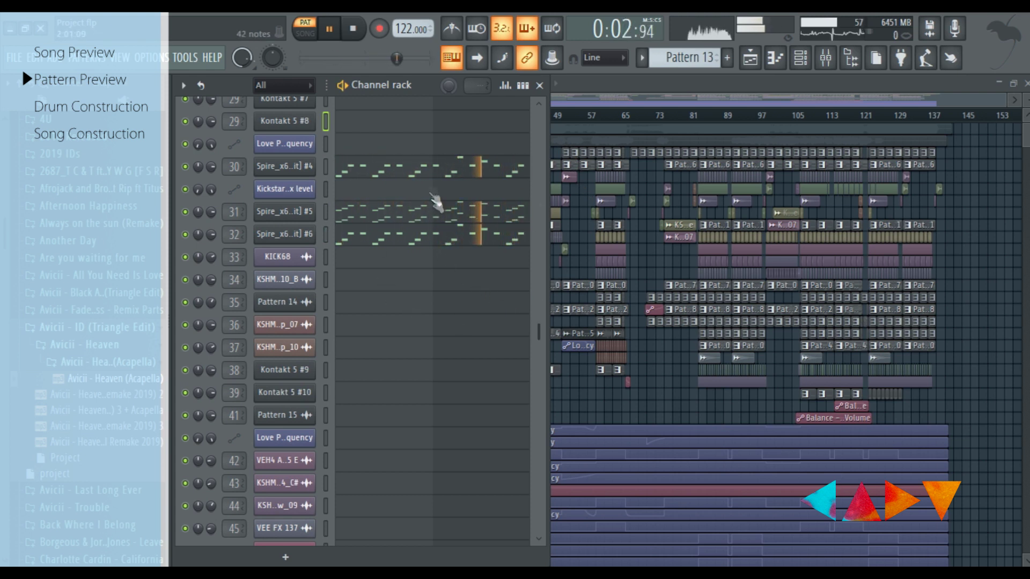
{"action": "key", "text": "space"}
{"action": "key", "text": "KP_Add"}
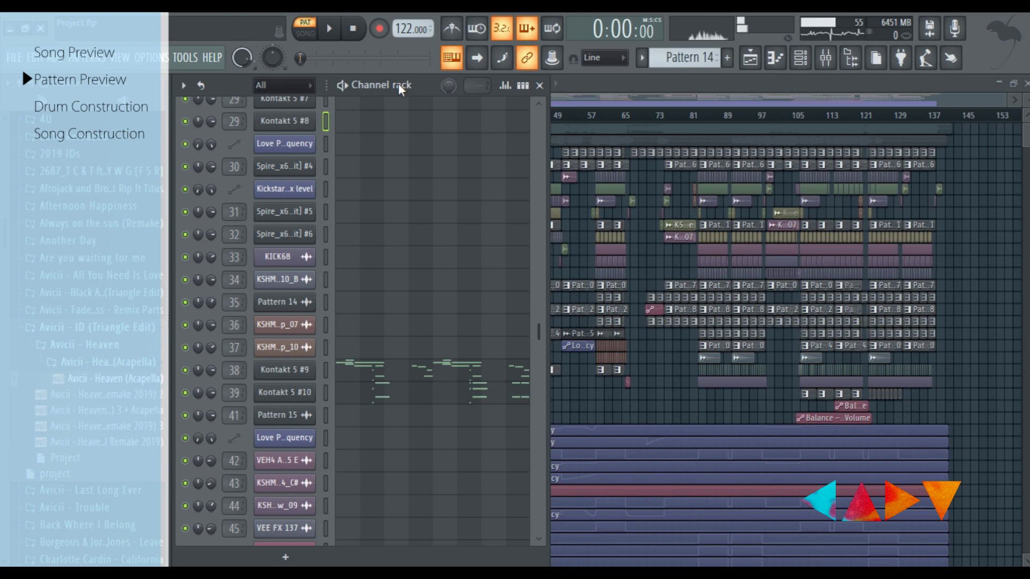
{"action": "key", "text": "space"}
{"action": "scroll", "coordinate": [471, 285], "scroll_direction": "down", "scroll_amount": 3}
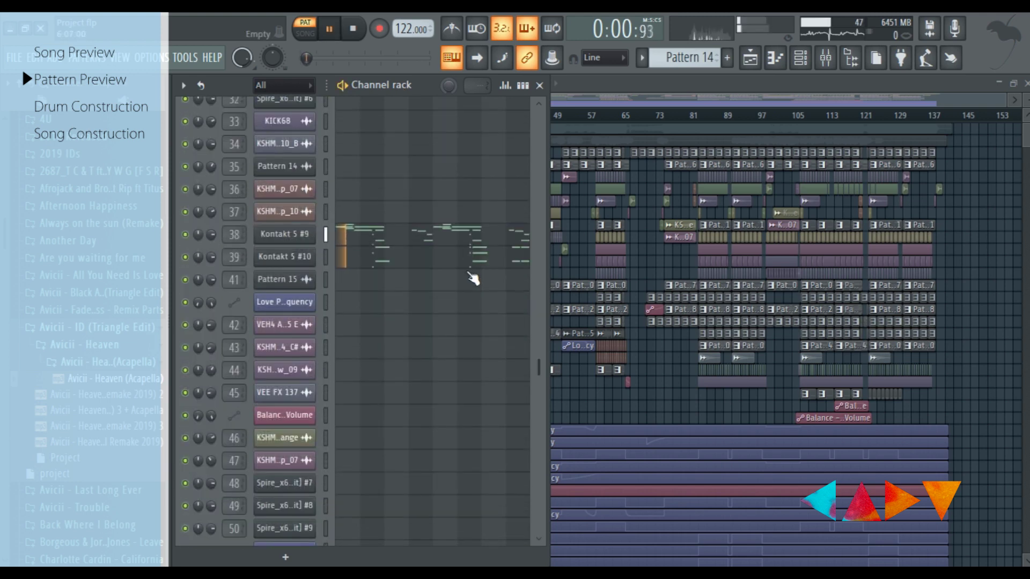
Step: Examine the Kontakt 5 #9 notes of Pattern 14 in the piano roll during playback
{"action": "left_click", "coordinate": [464, 237]}
{"action": "scroll", "coordinate": [474, 268], "scroll_direction": "up", "scroll_amount": 3}
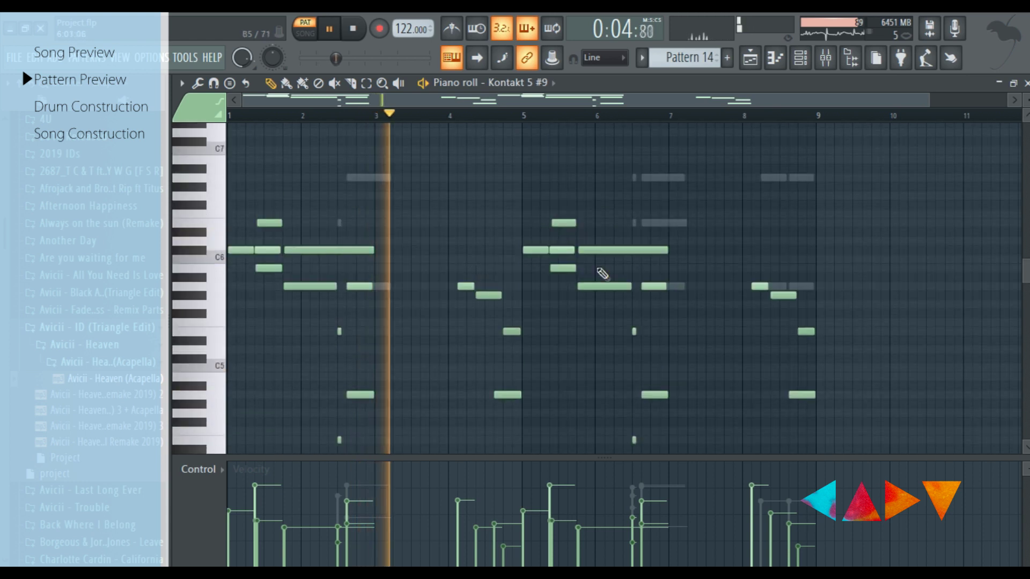
{"action": "scroll", "coordinate": [602, 273], "scroll_direction": "down", "scroll_amount": 2}
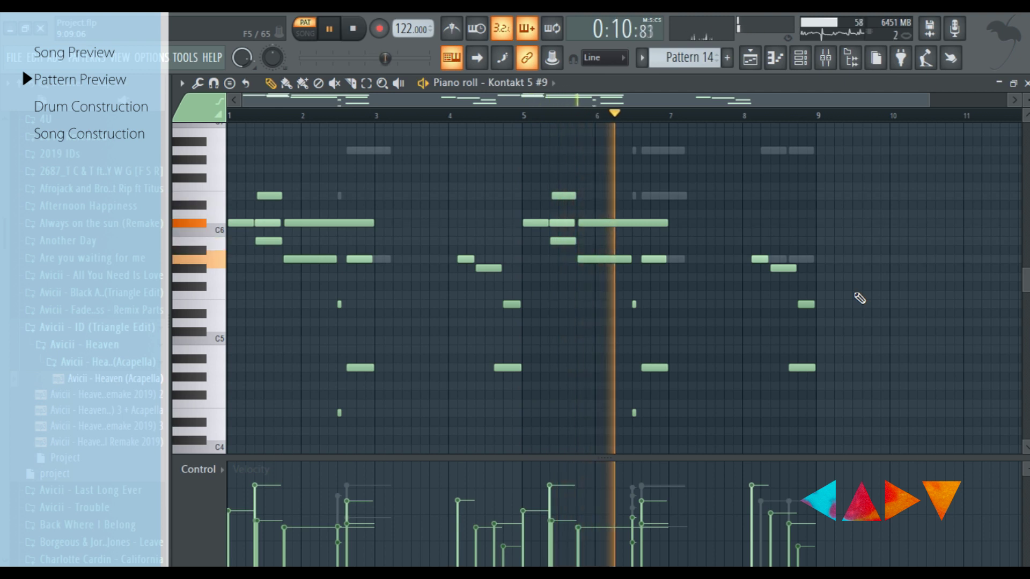
{"action": "scroll", "coordinate": [859, 298], "scroll_direction": "up", "scroll_amount": 2}
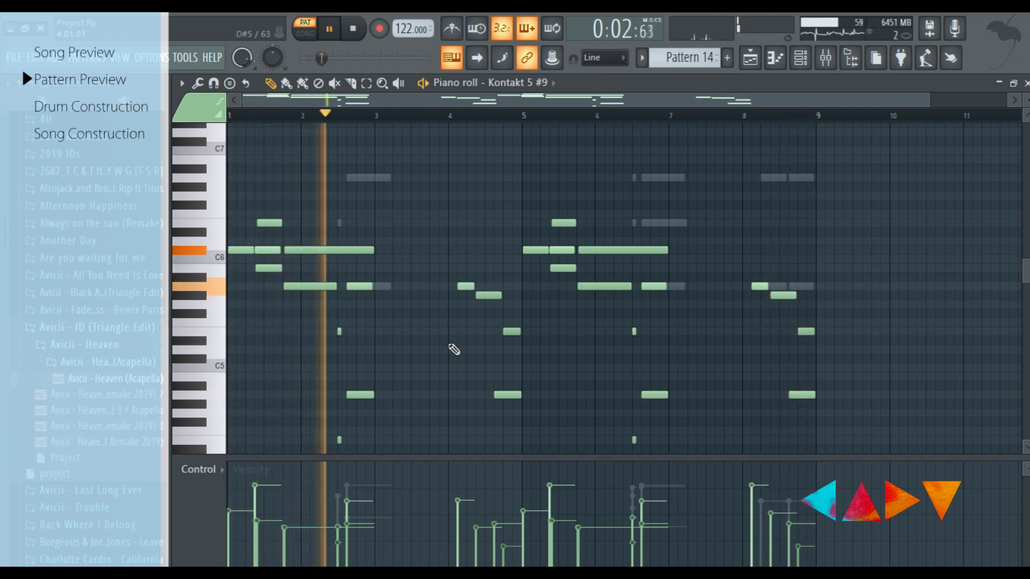
{"action": "mouse_move", "coordinate": [393, 458]}
{"action": "left_mouse_down"}
{"action": "mouse_move", "coordinate": [402, 257]}
{"action": "mouse_move", "coordinate": [391, 129]}
{"action": "mouse_move", "coordinate": [397, 466]}
{"action": "left_mouse_up"}
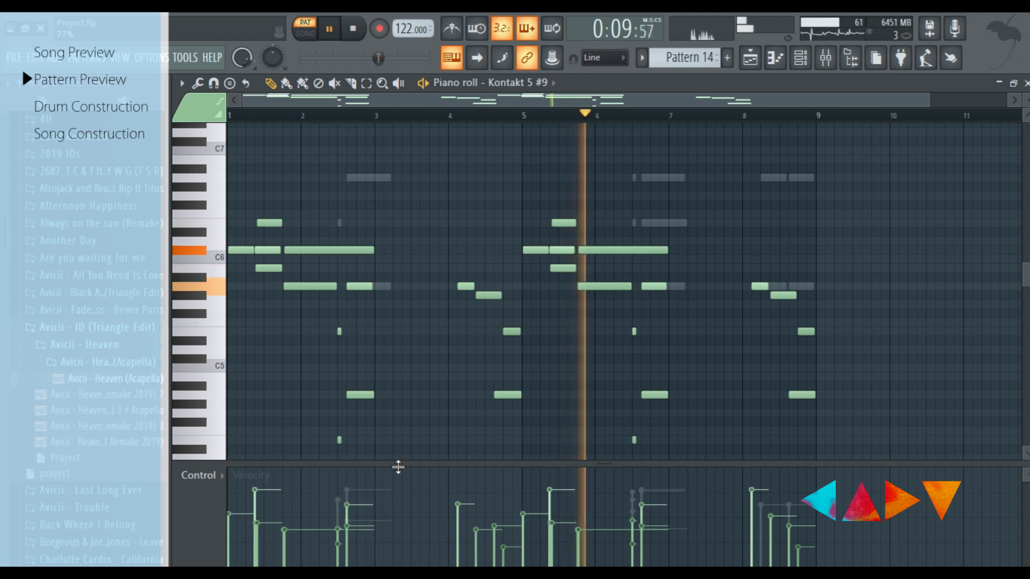
Step: Examine the Kontakt 5 #10 notes of Pattern 14 in the piano roll and close it
{"action": "double_click", "coordinate": [675, 178]}
{"action": "scroll", "coordinate": [772, 308], "scroll_direction": "down", "scroll_amount": 5}
{"action": "scroll", "coordinate": [773, 314], "scroll_direction": "up", "scroll_amount": 5}
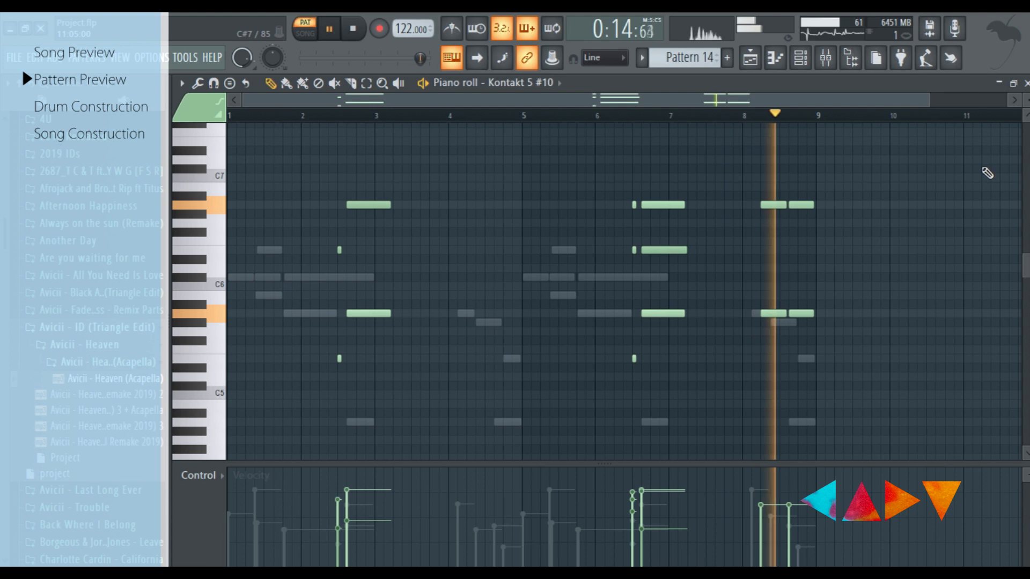
{"action": "key", "text": "Escape"}
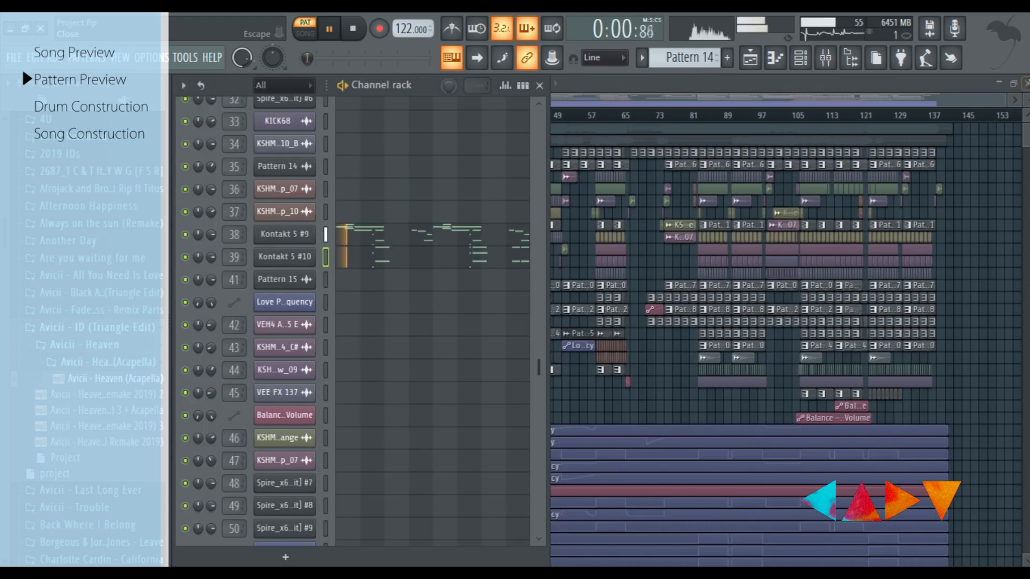
Step: Stop Pattern 14, switch to Pattern 15 and play it with its Kontakt 5 channel in view
{"action": "key", "text": "space"}
{"action": "key", "text": "KP_Add"}
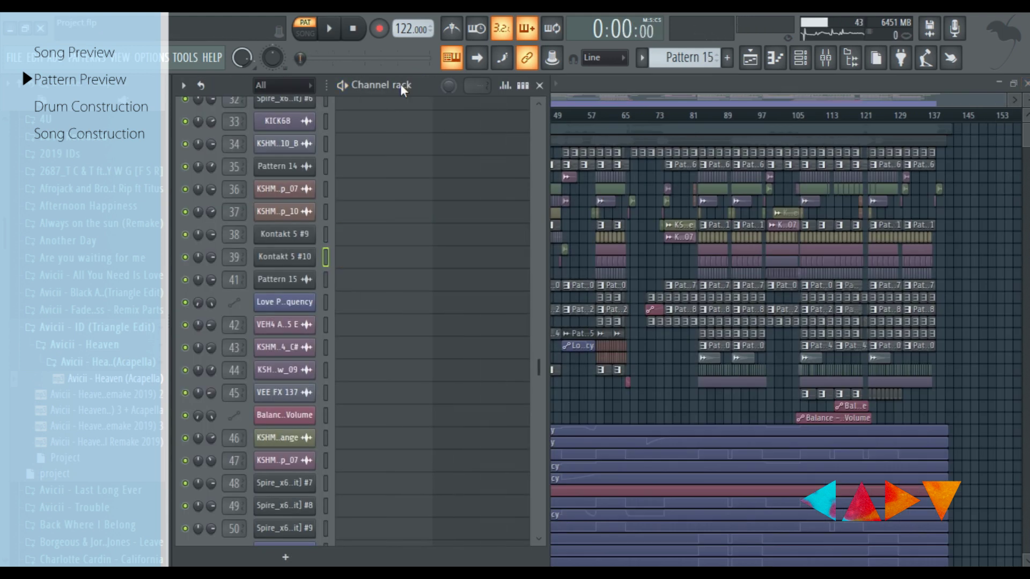
{"action": "key", "text": "space"}
{"action": "scroll", "coordinate": [459, 239], "scroll_direction": "up", "scroll_amount": 10}
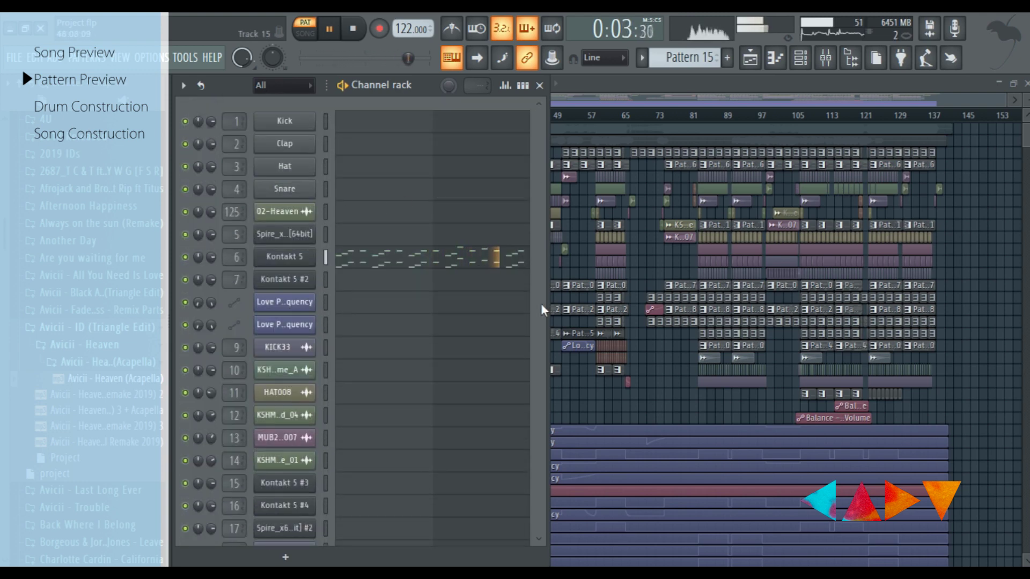
Step: Stop Pattern 15, switch to Pattern 16 and start its playback
{"action": "key", "text": "space"}
{"action": "key", "text": "KP_Add"}
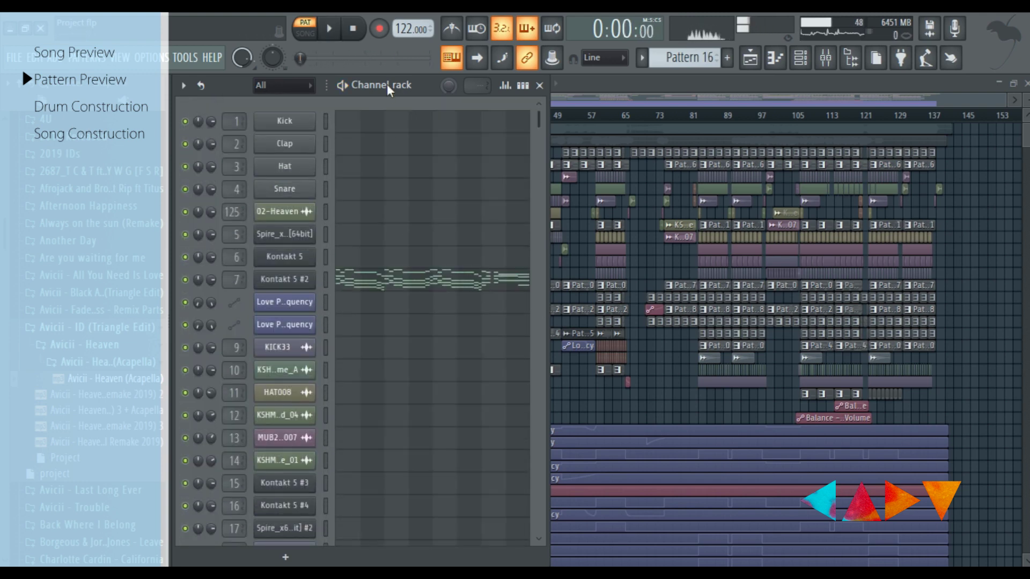
{"action": "key", "text": "space"}
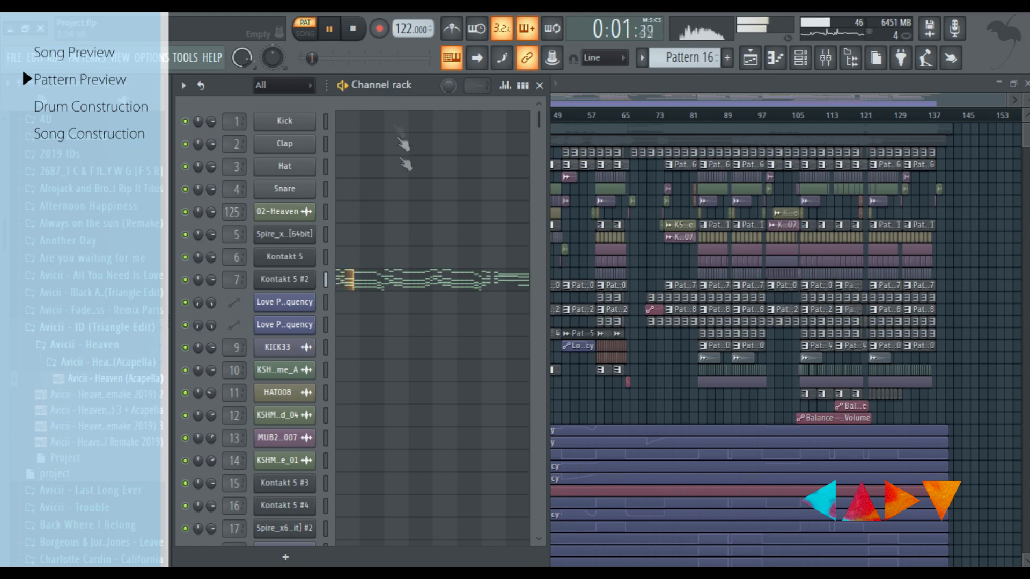
Step: Examine the Kontakt 5 #2 notes of Pattern 16 in the piano roll and close it
{"action": "scroll", "coordinate": [416, 218], "scroll_direction": "down", "scroll_amount": 1}
{"action": "left_click", "coordinate": [416, 218]}
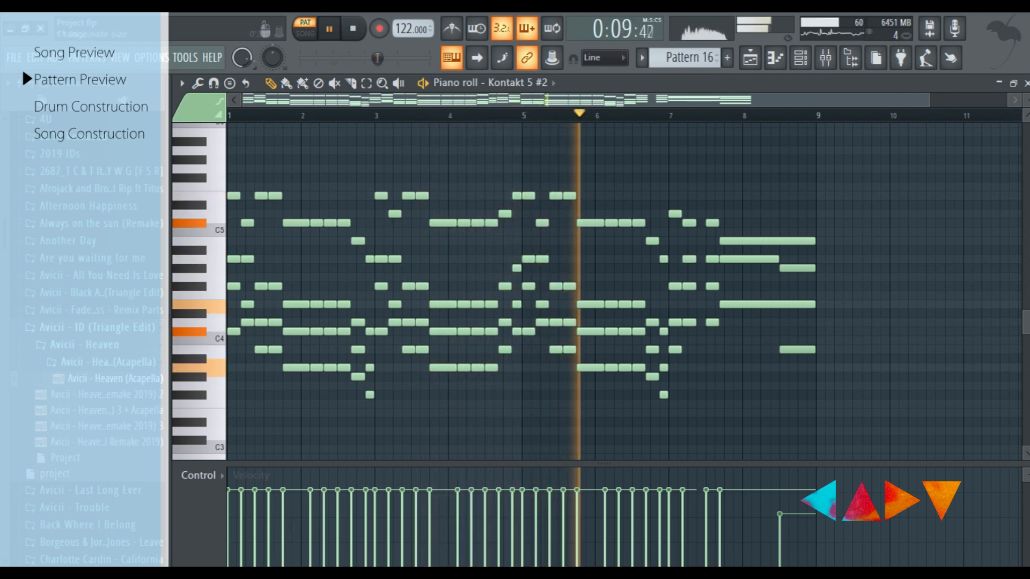
{"action": "left_click", "coordinate": [1026, 83]}
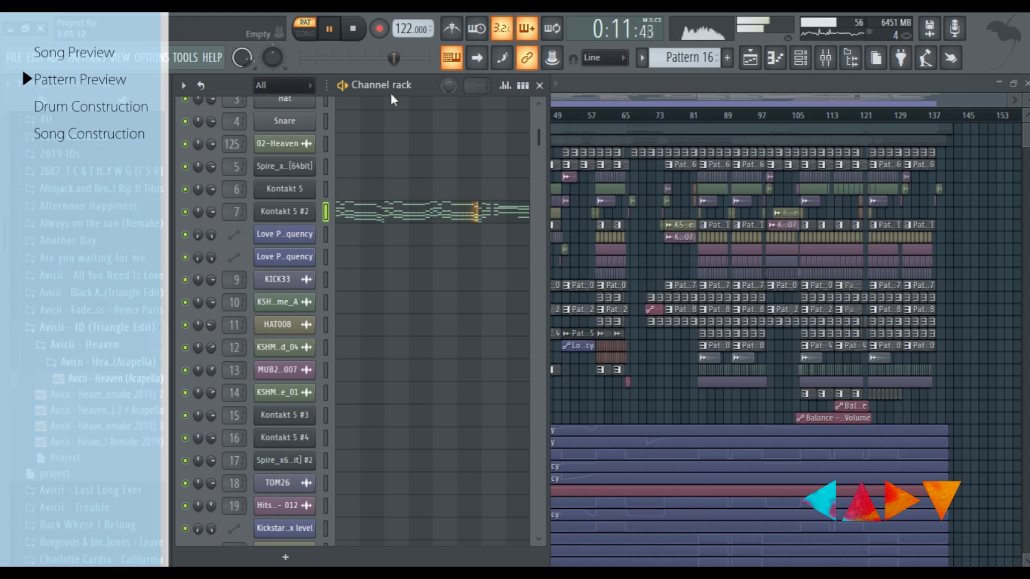
{"action": "left_click", "coordinate": [509, 214]}
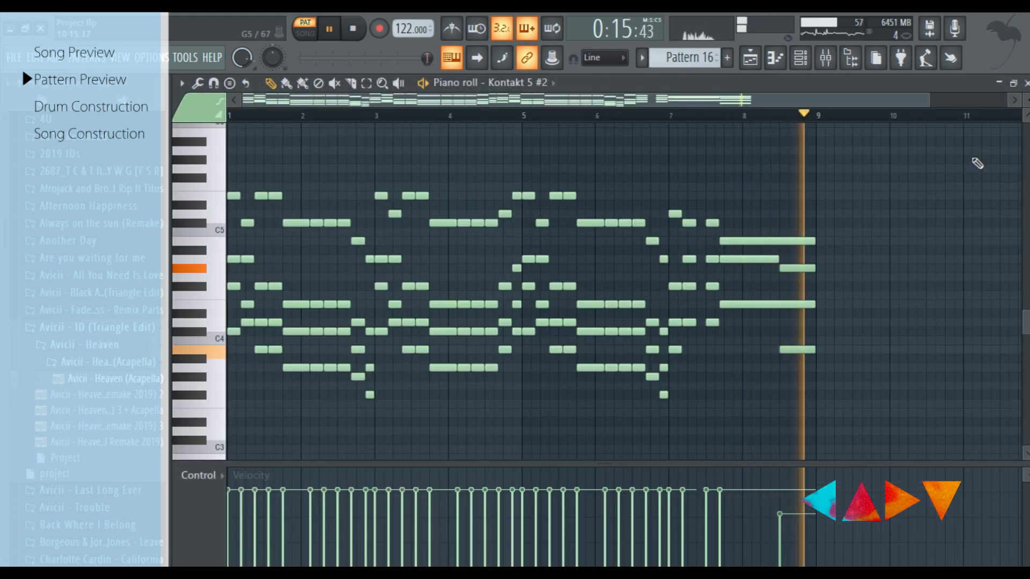
{"action": "key", "text": "F7"}
Step: Switch to Pattern 17 and examine its Kontakt 5 #5 and #6 notes in the piano roll, closing it when done
{"action": "key", "text": "KP_Add"}
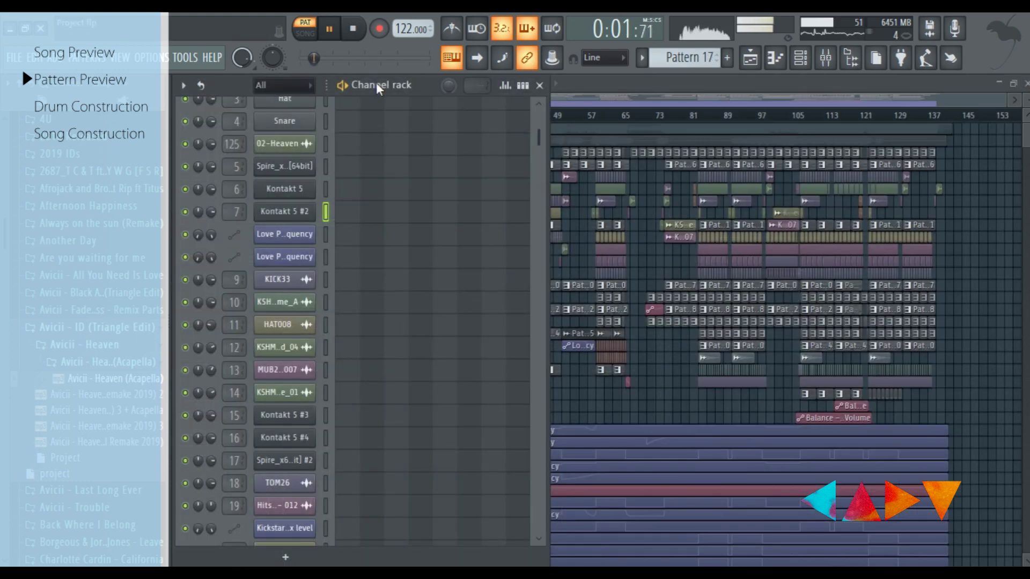
{"action": "scroll", "coordinate": [490, 257], "scroll_direction": "down", "scroll_amount": 6}
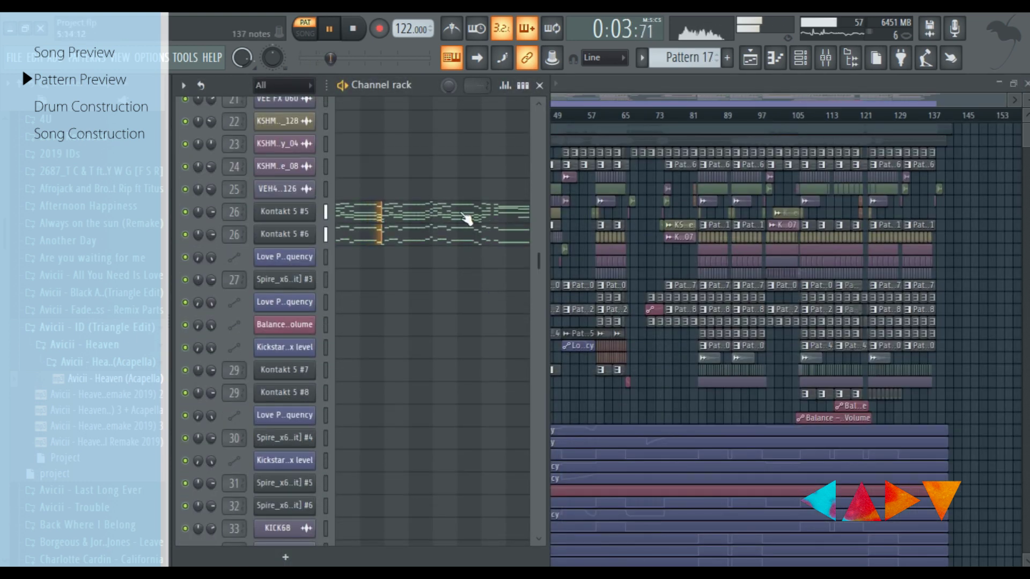
{"action": "left_click", "coordinate": [467, 215]}
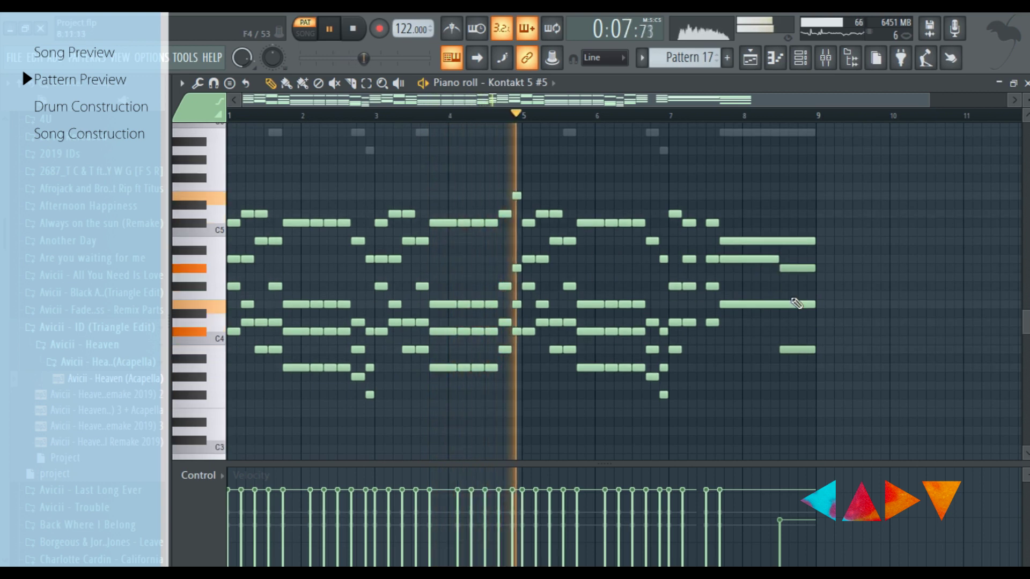
{"action": "scroll", "coordinate": [831, 289], "scroll_direction": "up", "scroll_amount": 4}
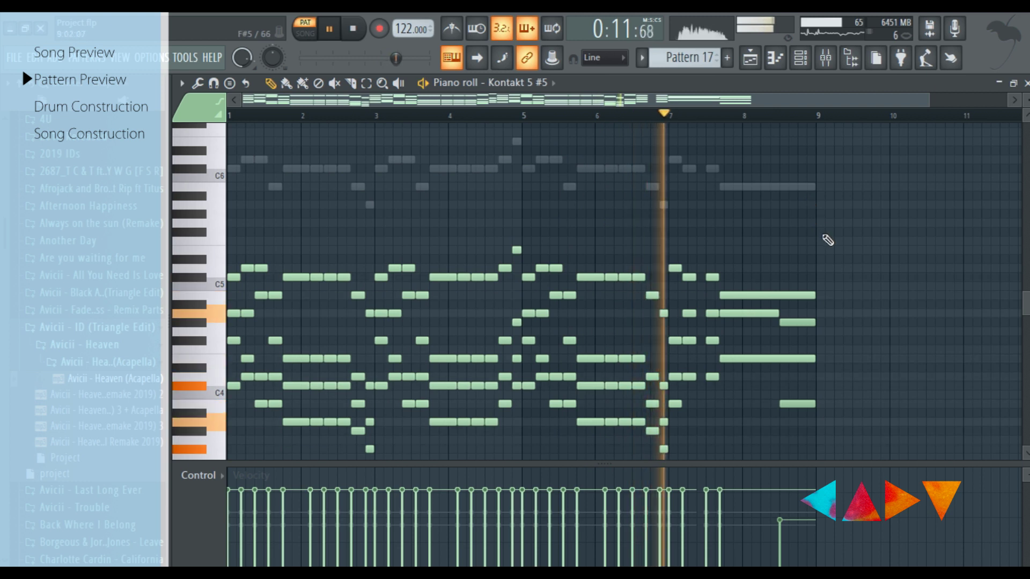
{"action": "key", "text": "Down"}
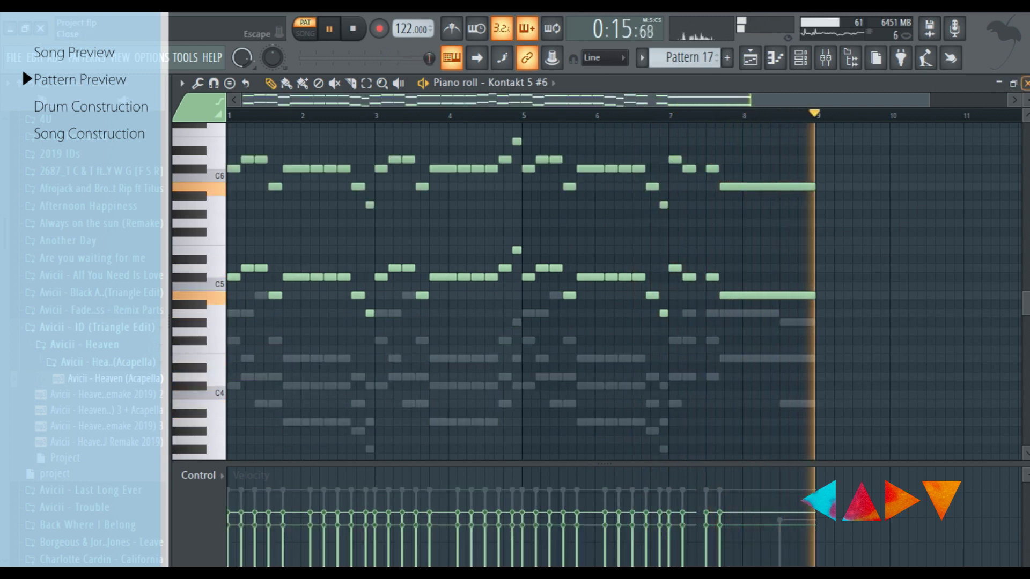
{"action": "left_click", "coordinate": [1025, 83]}
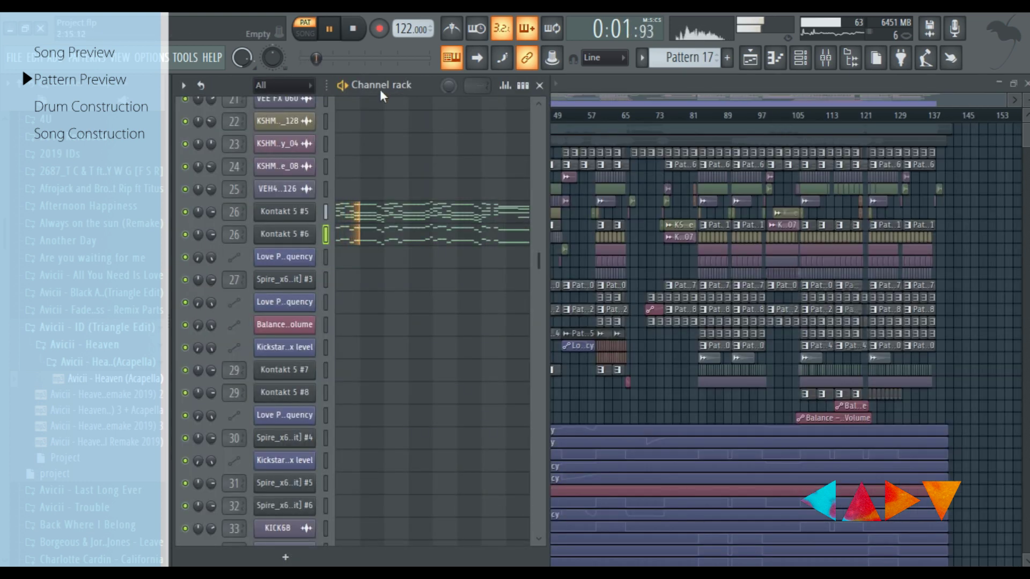
Step: Switch to Pattern 18 and examine its Kontakt 5 #7 notes across the low and high octaves in the piano roll
{"action": "key", "text": "Down"}
{"action": "scroll", "coordinate": [437, 287], "scroll_direction": "down", "scroll_amount": 5}
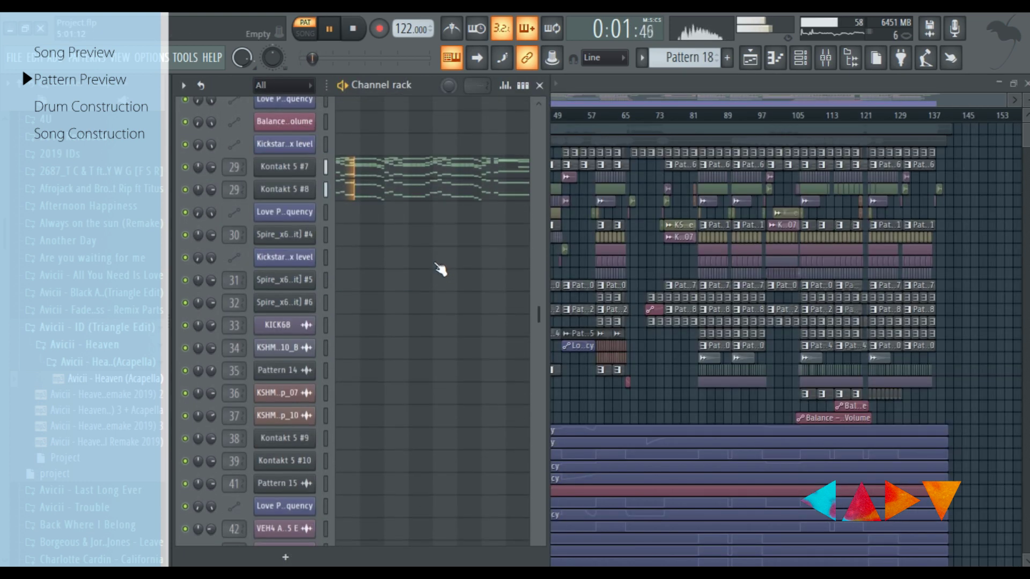
{"action": "left_click", "coordinate": [432, 177]}
{"action": "scroll", "coordinate": [587, 215], "scroll_direction": "down", "scroll_amount": 2}
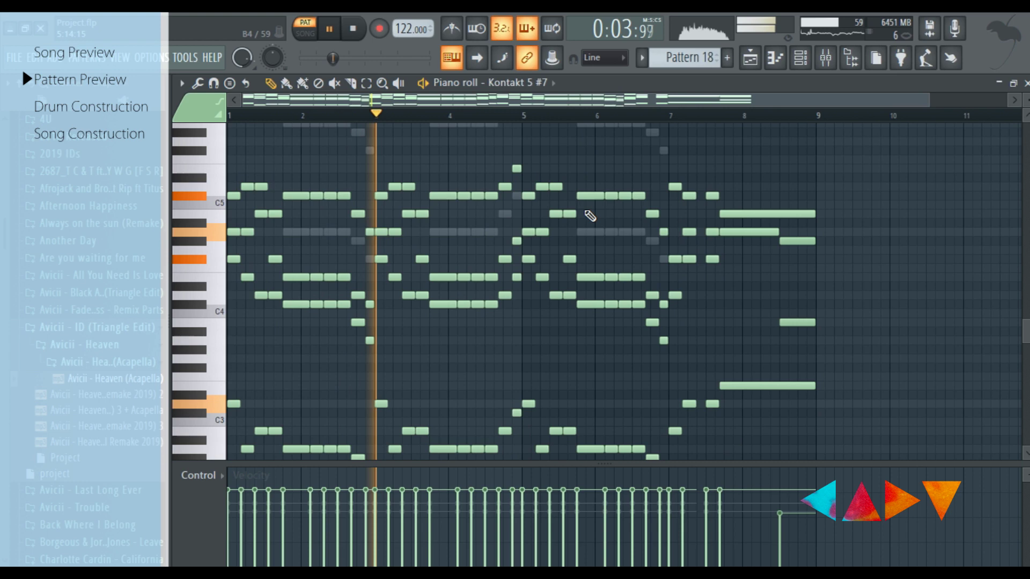
{"action": "scroll", "coordinate": [592, 217], "scroll_direction": "up", "scroll_amount": 2}
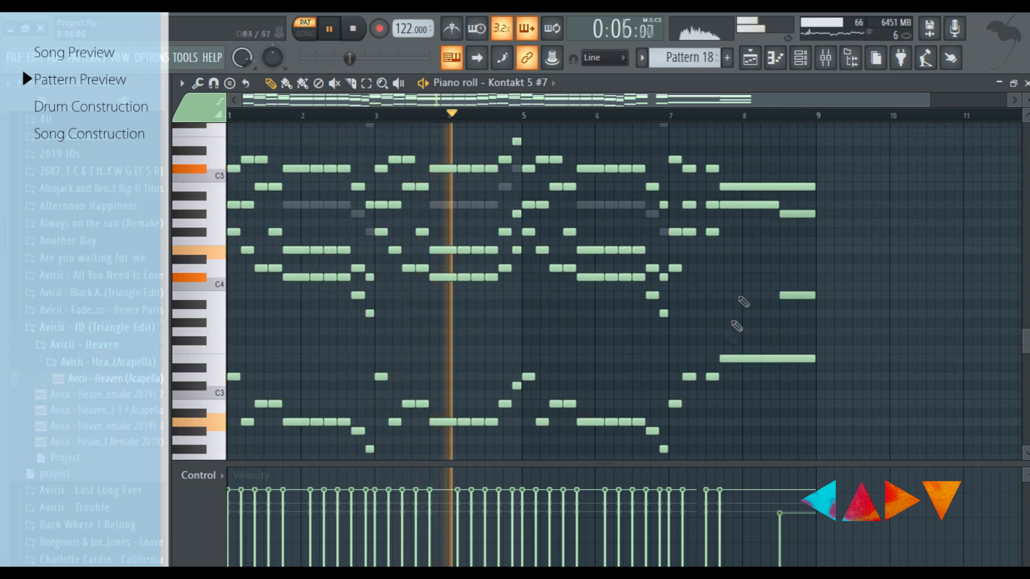
{"action": "scroll", "coordinate": [942, 280], "scroll_direction": "up", "scroll_amount": 5}
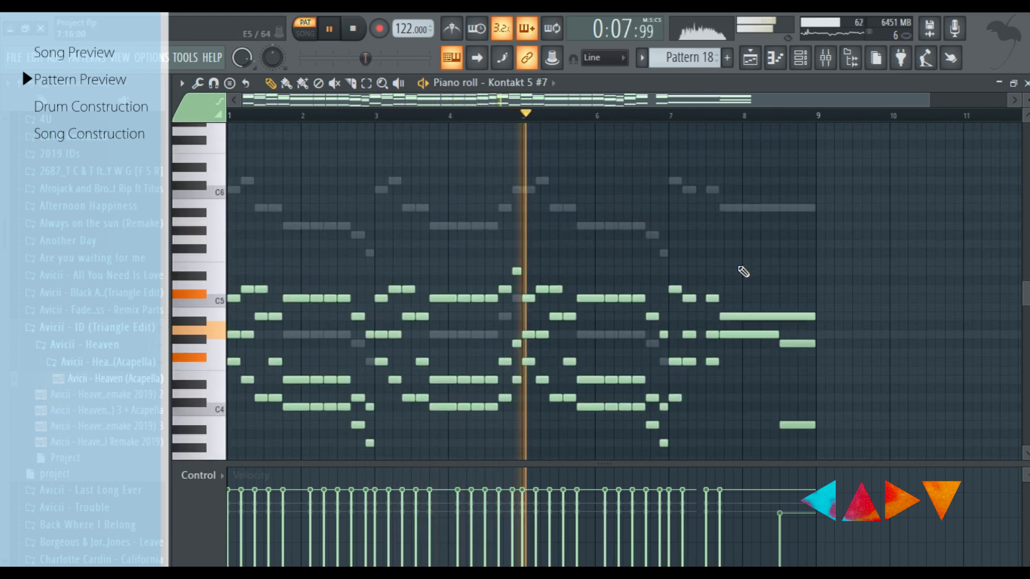
Step: Examine the Kontakt 5 #8 notes of Pattern 18 in the piano roll and close it
{"action": "double_click", "coordinate": [756, 214]}
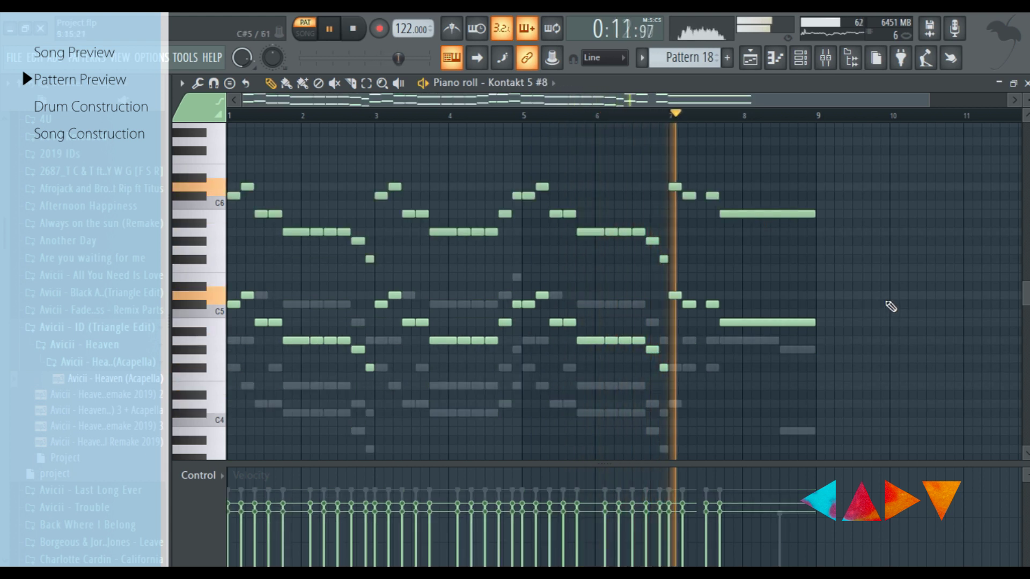
{"action": "scroll", "coordinate": [891, 301], "scroll_direction": "down", "scroll_amount": 1}
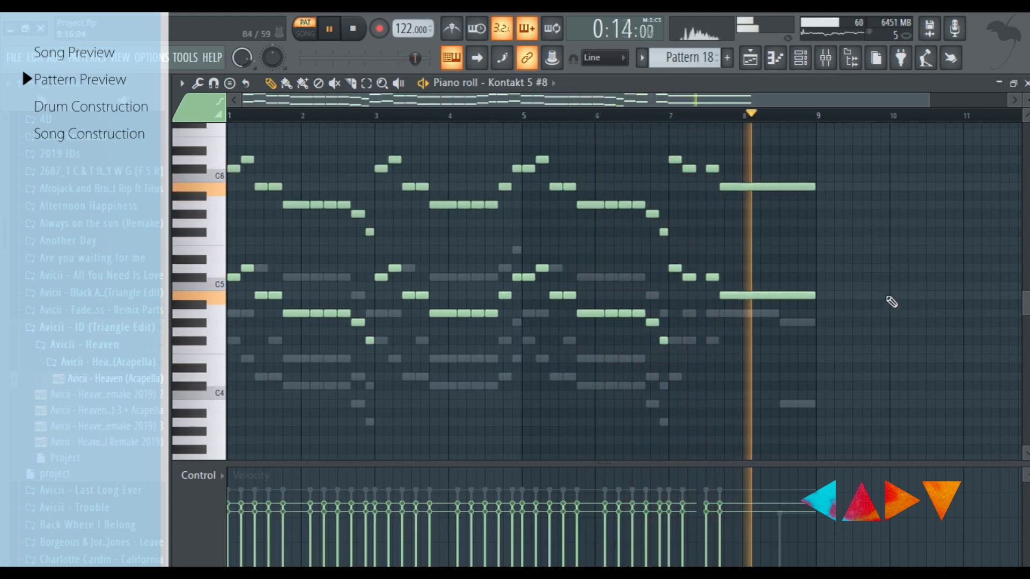
{"action": "key", "text": "F6"}
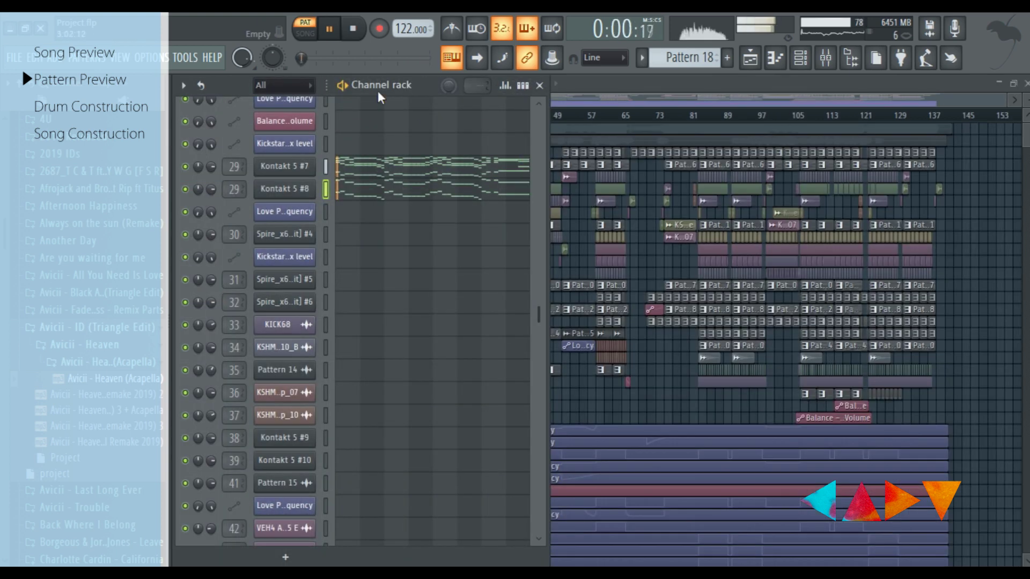
Step: Preview Pattern 19 with its Spire #7 and #8 channels in view and switch to Pattern 20
{"action": "key", "text": "KP_Add"}
{"action": "scroll", "coordinate": [433, 259], "scroll_direction": "up", "scroll_amount": 4}
{"action": "scroll", "coordinate": [434, 259], "scroll_direction": "down", "scroll_amount": 10}
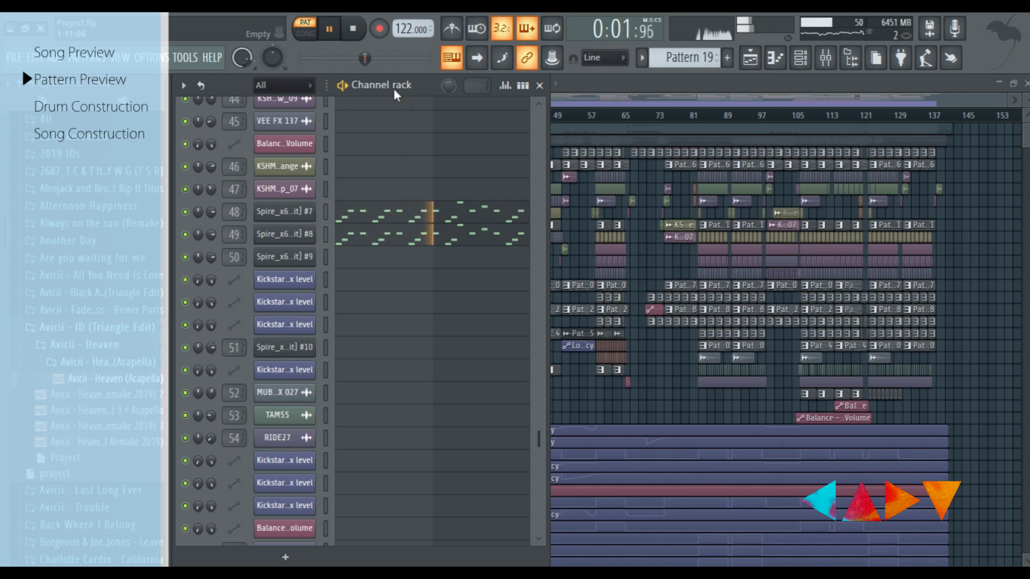
{"action": "key", "text": "KP_Add"}
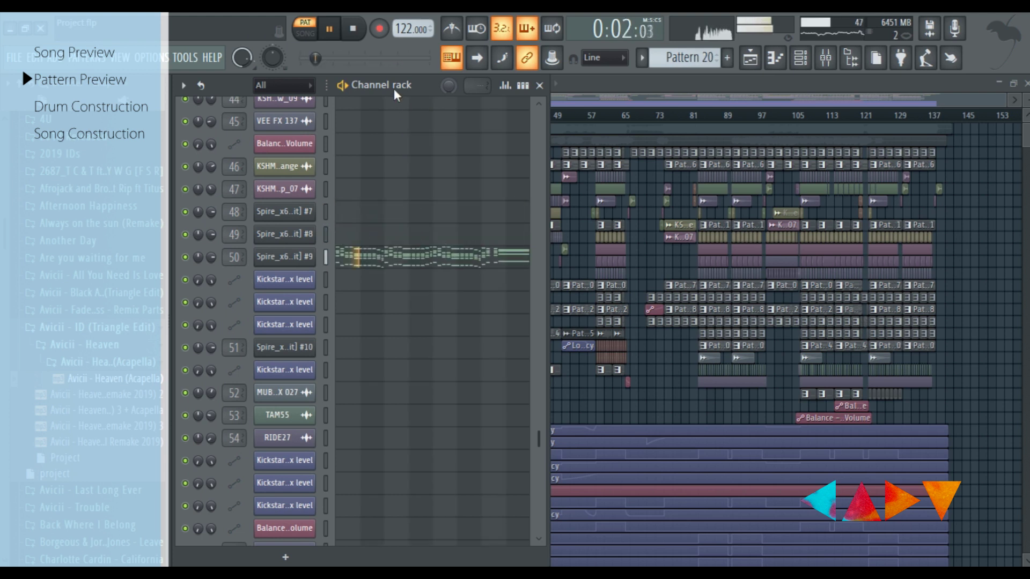
Step: Examine the Spire #9 and Spire #11 notes of Pattern 20 in the piano roll
{"action": "left_click", "coordinate": [462, 261]}
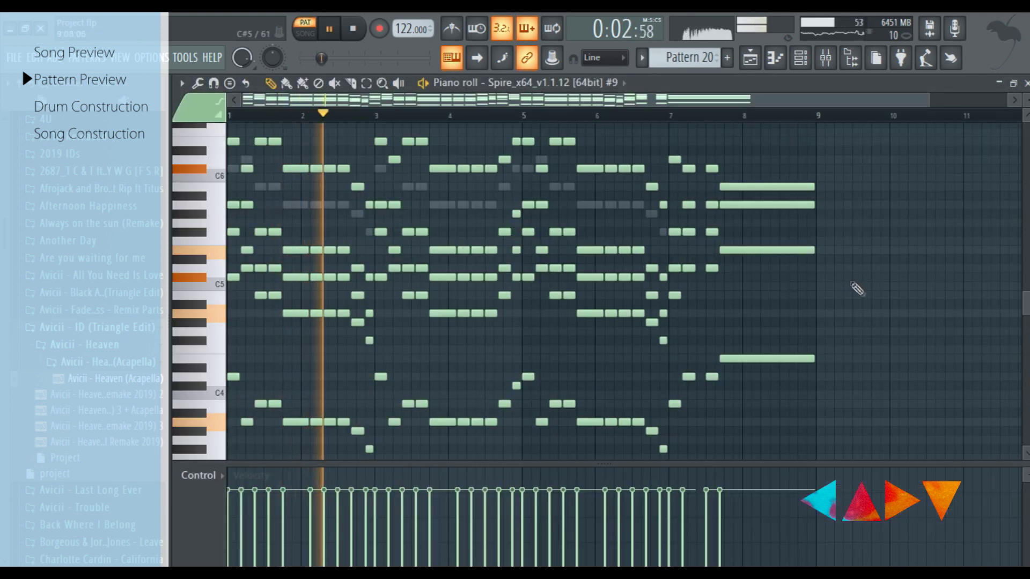
{"action": "scroll", "coordinate": [858, 291], "scroll_direction": "up", "scroll_amount": 1}
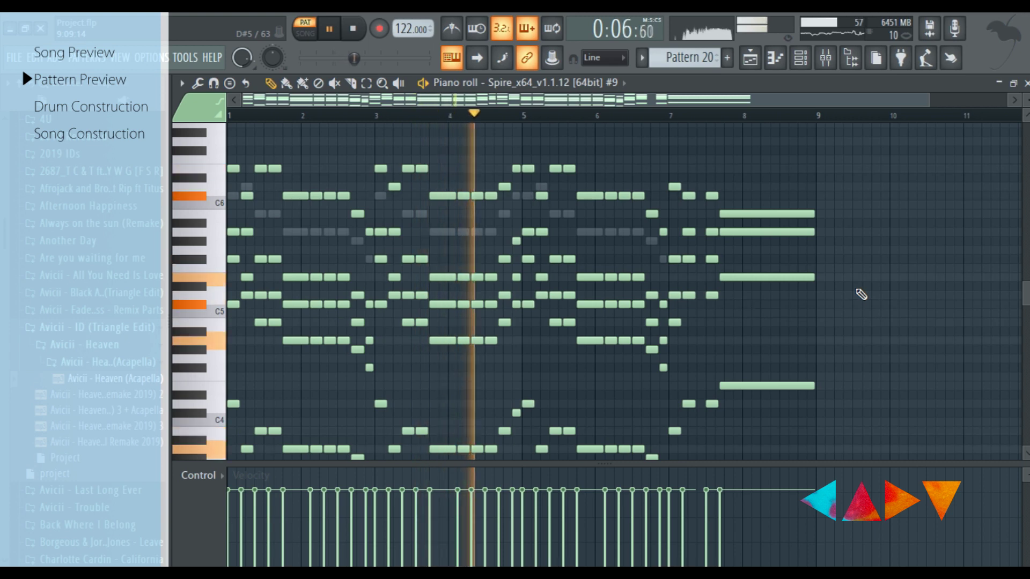
{"action": "double_click", "coordinate": [590, 233]}
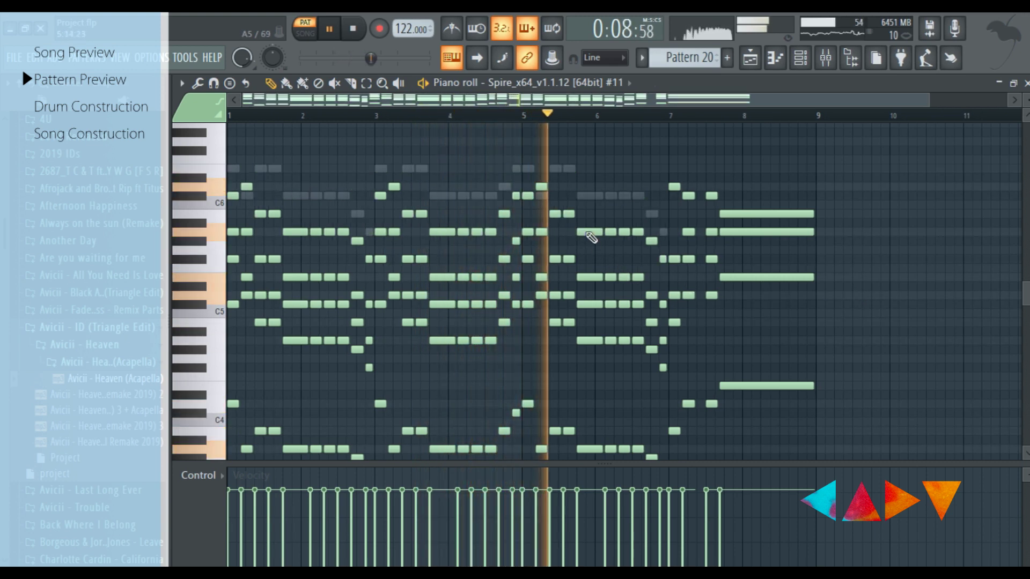
{"action": "scroll", "coordinate": [871, 264], "scroll_direction": "down", "scroll_amount": 3}
{"action": "scroll", "coordinate": [871, 264], "scroll_direction": "up", "scroll_amount": 3}
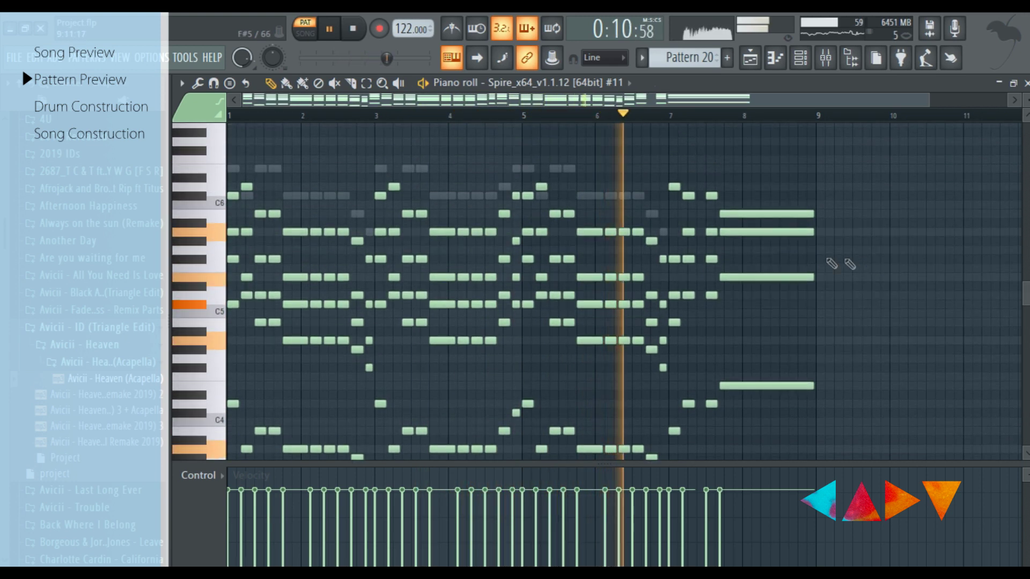
Step: Return to the Spire #9 notes of Pattern 20, close the piano roll and switch to Pattern 21
{"action": "double_click", "coordinate": [593, 198]}
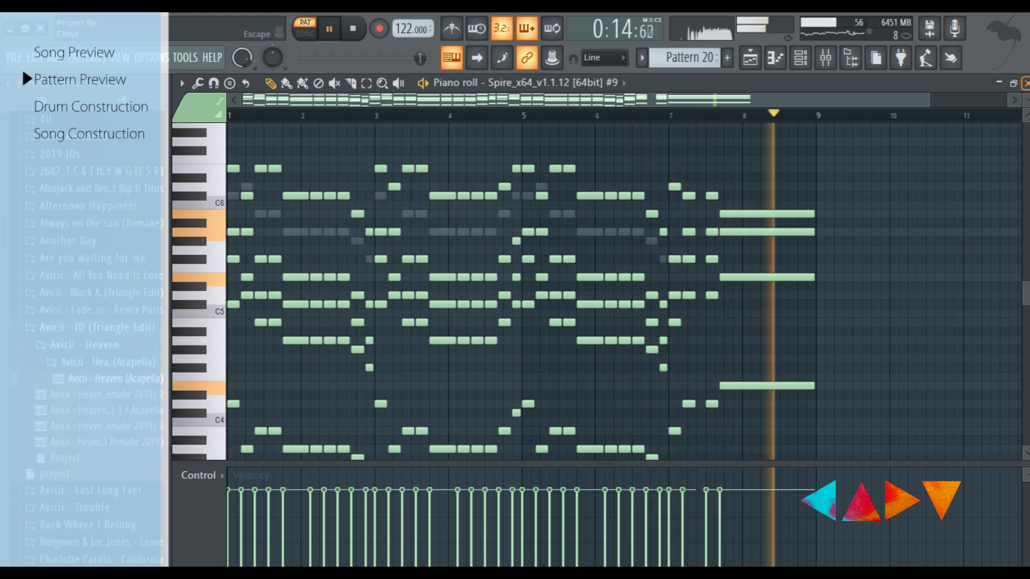
{"action": "key", "text": "Escape"}
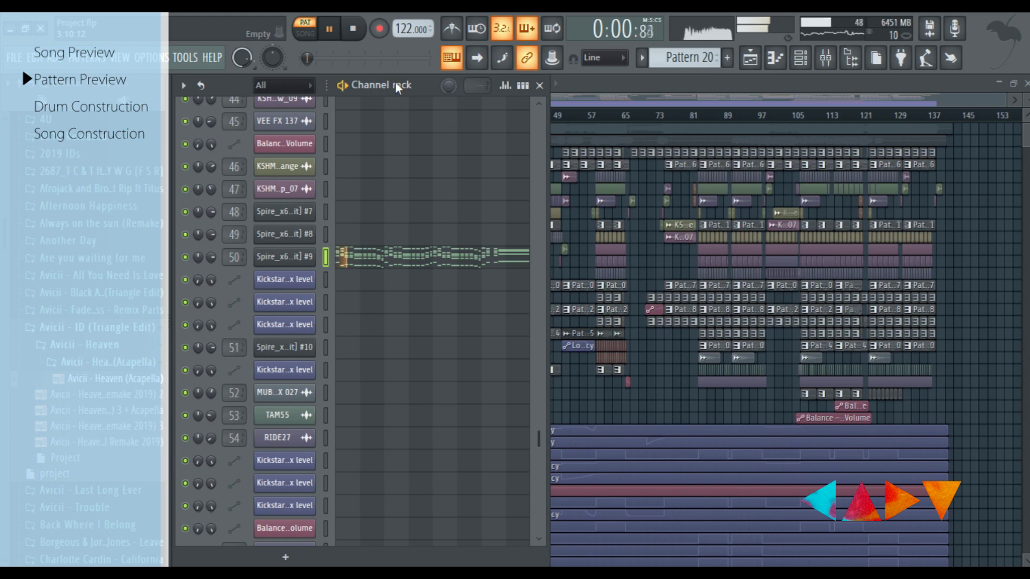
{"action": "key", "text": "KP_Add"}
Step: Play Pattern 21 and examine its Spire #10 notes in the piano roll
{"action": "scroll", "coordinate": [442, 265], "scroll_direction": "down", "scroll_amount": 3}
{"action": "key", "text": "space"}
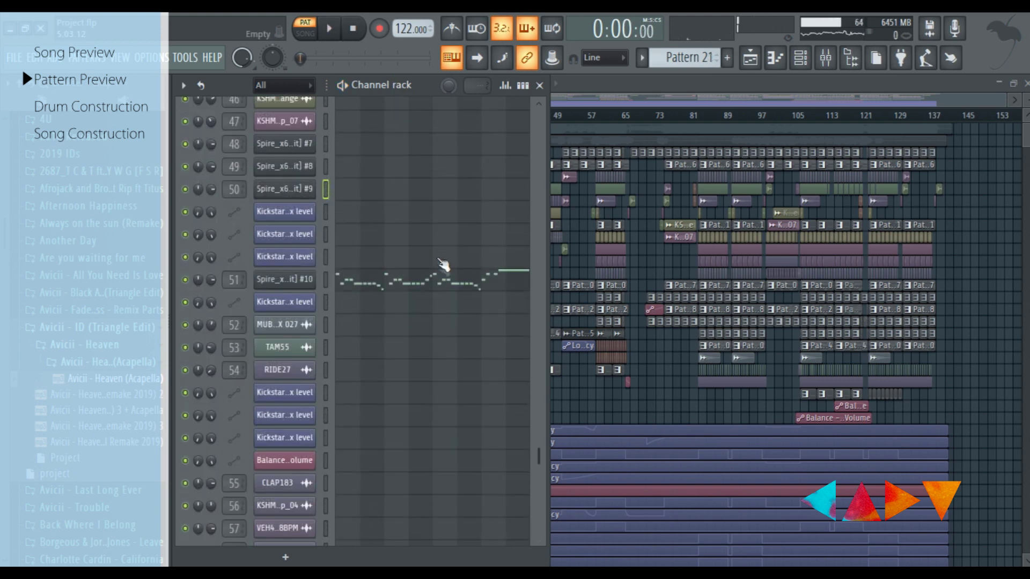
{"action": "left_click", "coordinate": [442, 287]}
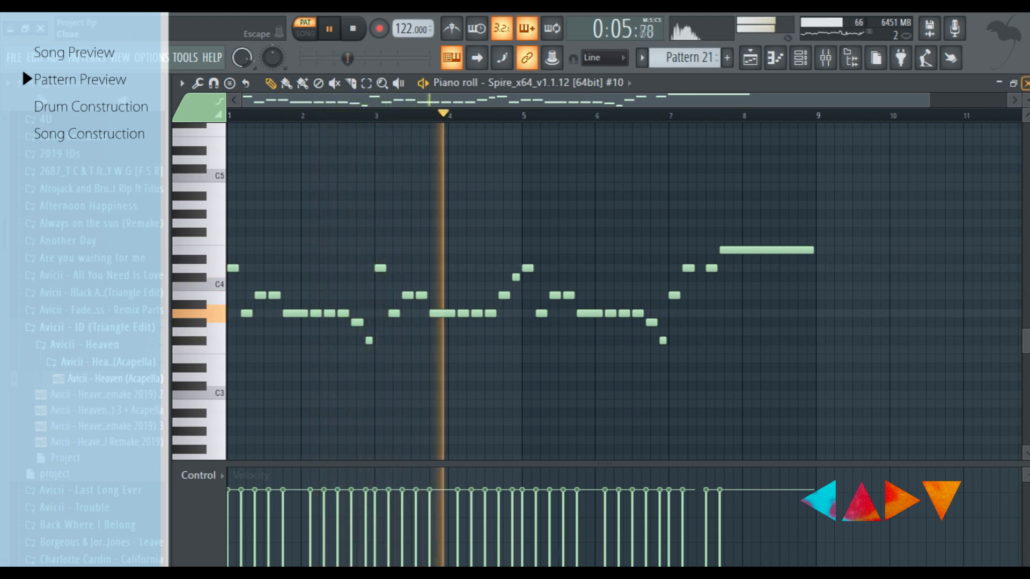
{"action": "key", "text": "Escape"}
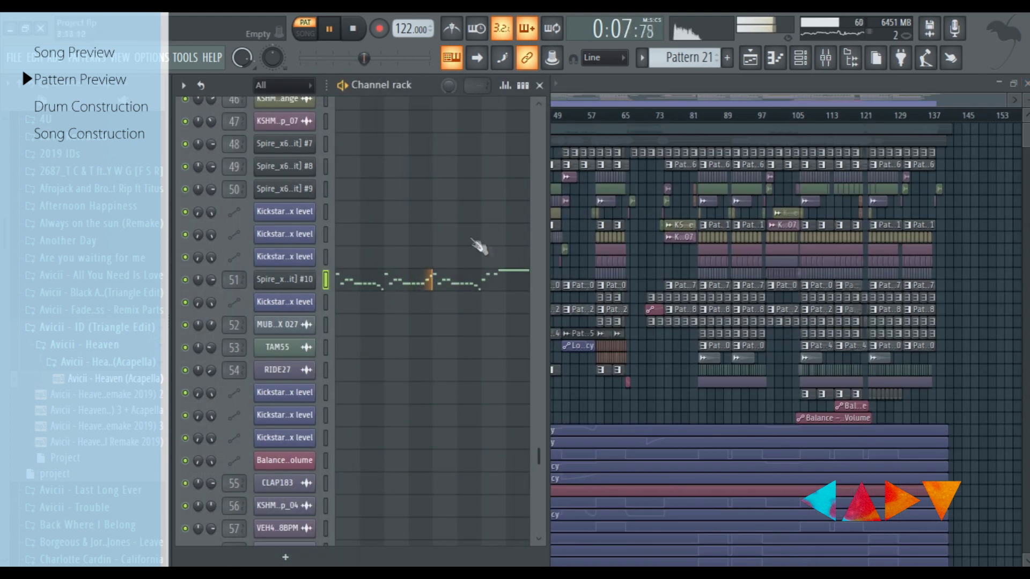
Step: Examine the Kontakt 5 #4 notes of Pattern 21 in the piano roll and return to the Spire #10 channel
{"action": "scroll", "coordinate": [443, 205], "scroll_direction": "up", "scroll_amount": 15}
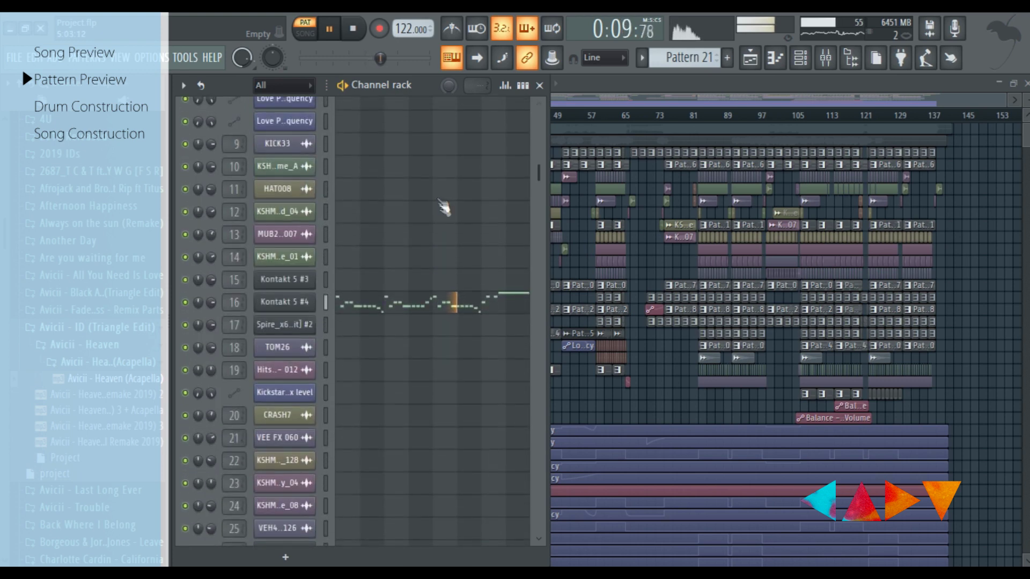
{"action": "left_click", "coordinate": [395, 307]}
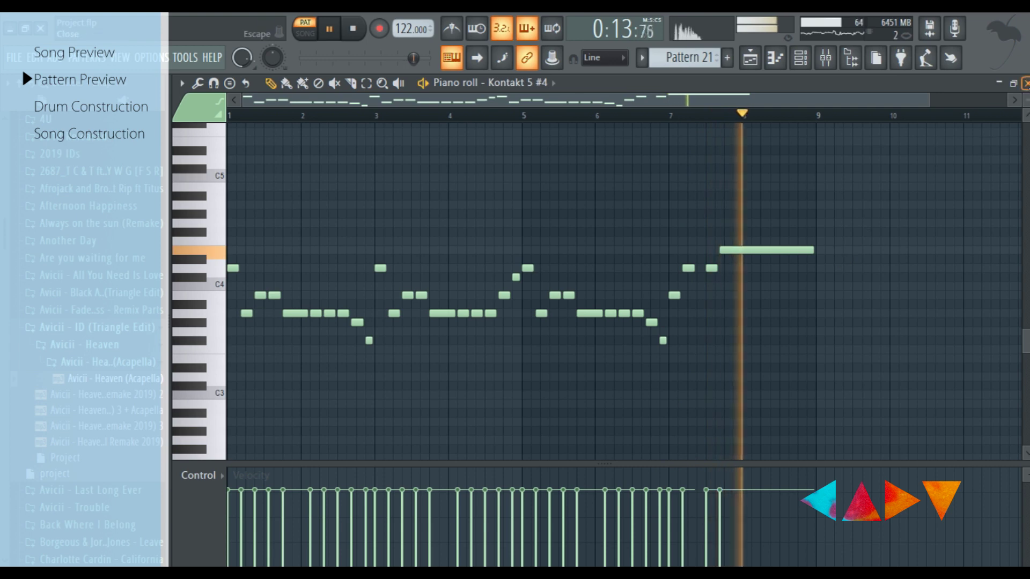
{"action": "left_click", "coordinate": [1026, 83]}
{"action": "scroll", "coordinate": [467, 375], "scroll_direction": "down", "scroll_amount": 8}
{"action": "scroll", "coordinate": [478, 354], "scroll_direction": "down", "scroll_amount": 4}
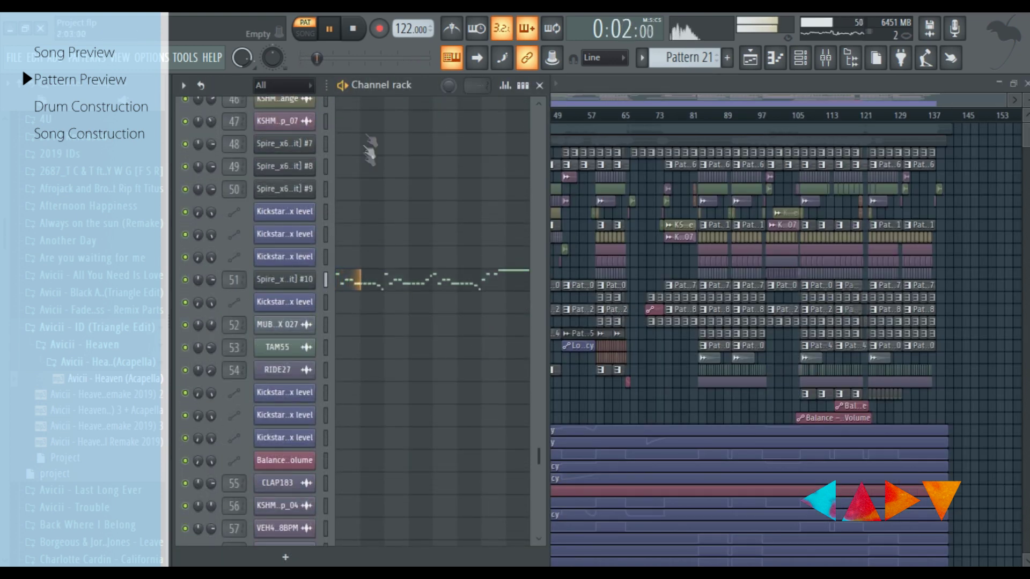
Step: Switch to Pattern 22 and examine its Spire #10 notes in the piano roll
{"action": "key", "text": "KP_Add"}
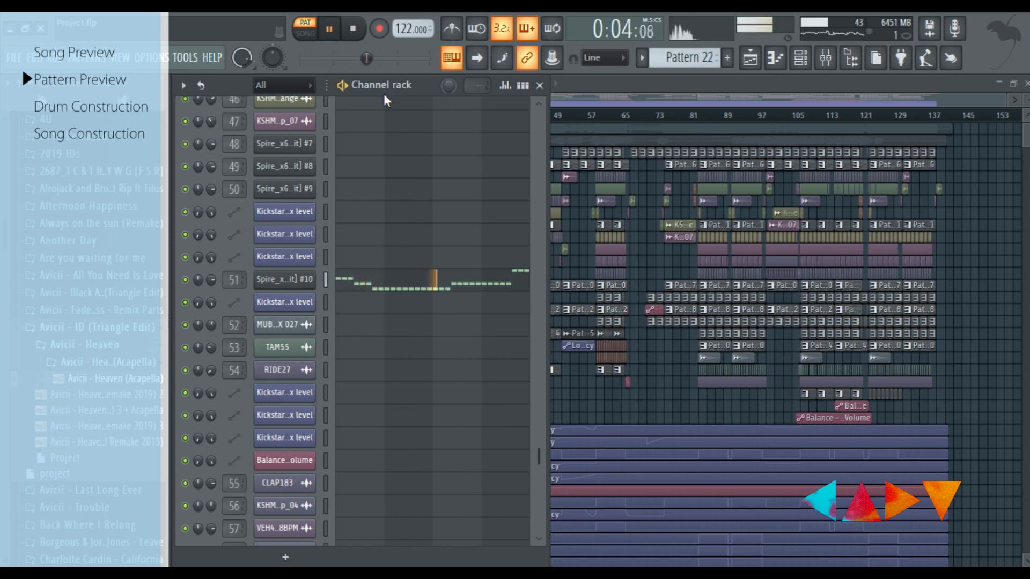
{"action": "left_click", "coordinate": [453, 283]}
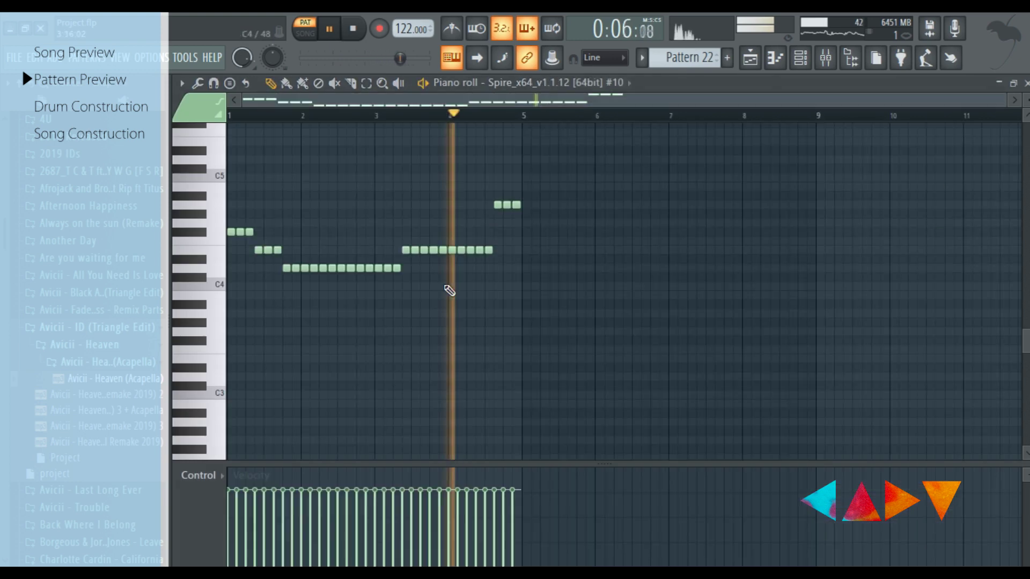
{"action": "key", "text": "Escape"}
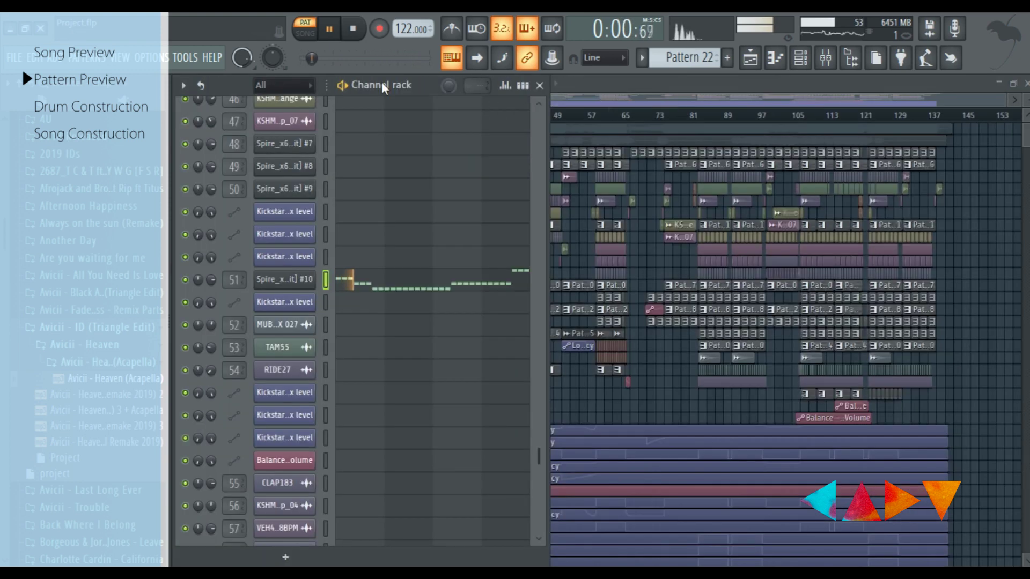
Step: Preview Pattern 23 and examine its Spire #4 notes in the piano roll
{"action": "scroll", "coordinate": [468, 364], "scroll_direction": "up", "scroll_amount": 5}
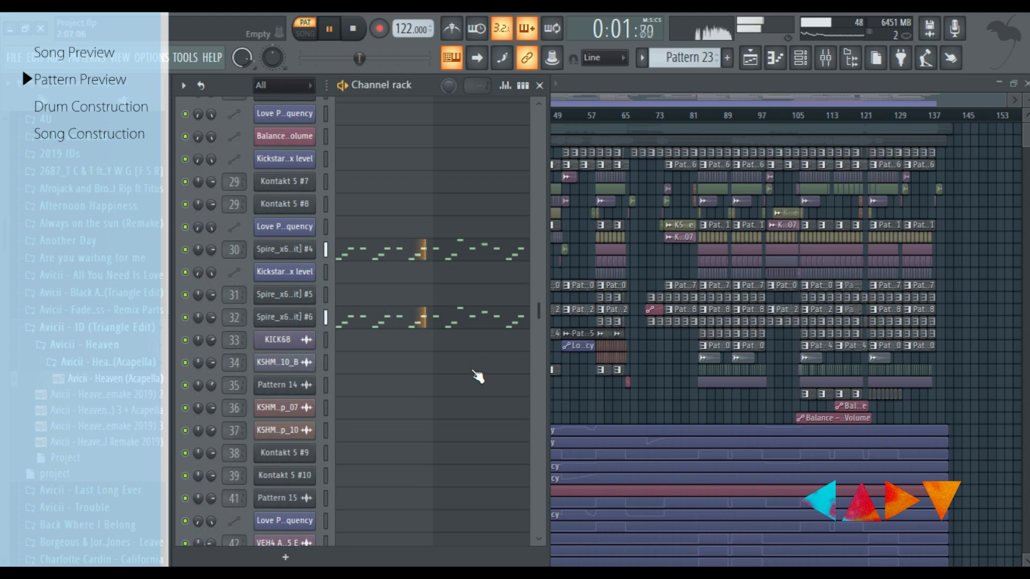
{"action": "left_click", "coordinate": [463, 264]}
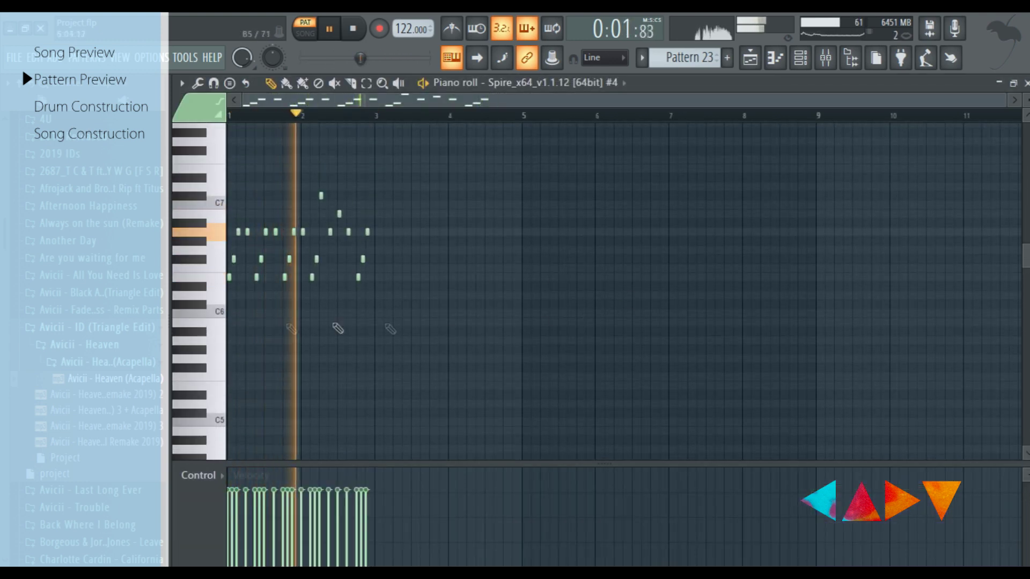
{"action": "left_click", "coordinate": [1025, 83]}
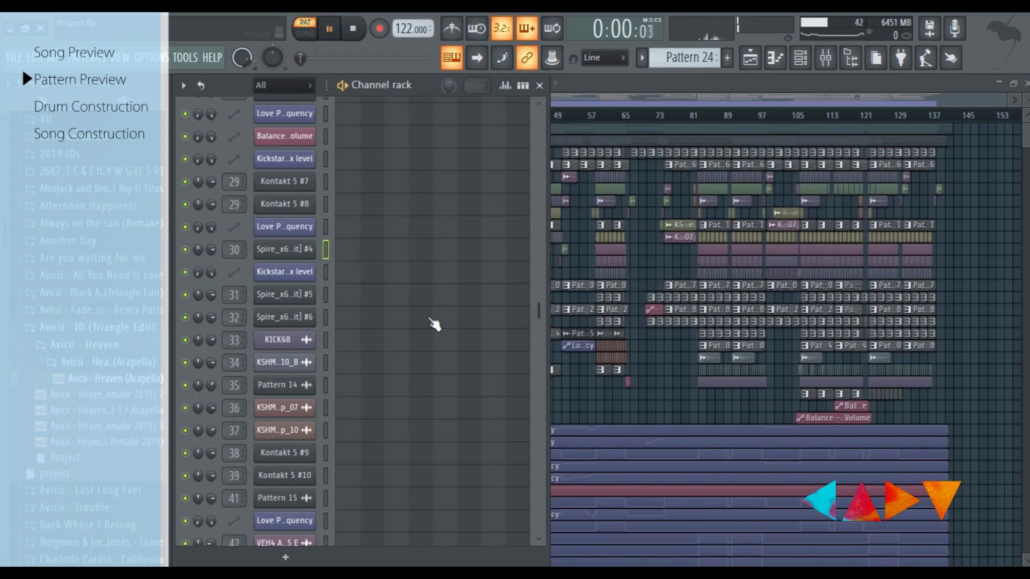
Step: Play Pattern 24, examine its Spire #9 notes in the piano roll and bring its Spire #11 channel into view
{"action": "key", "text": "space"}
{"action": "scroll", "coordinate": [433, 324], "scroll_direction": "down", "scroll_amount": 5}
{"action": "scroll", "coordinate": [434, 324], "scroll_direction": "up", "scroll_amount": 3}
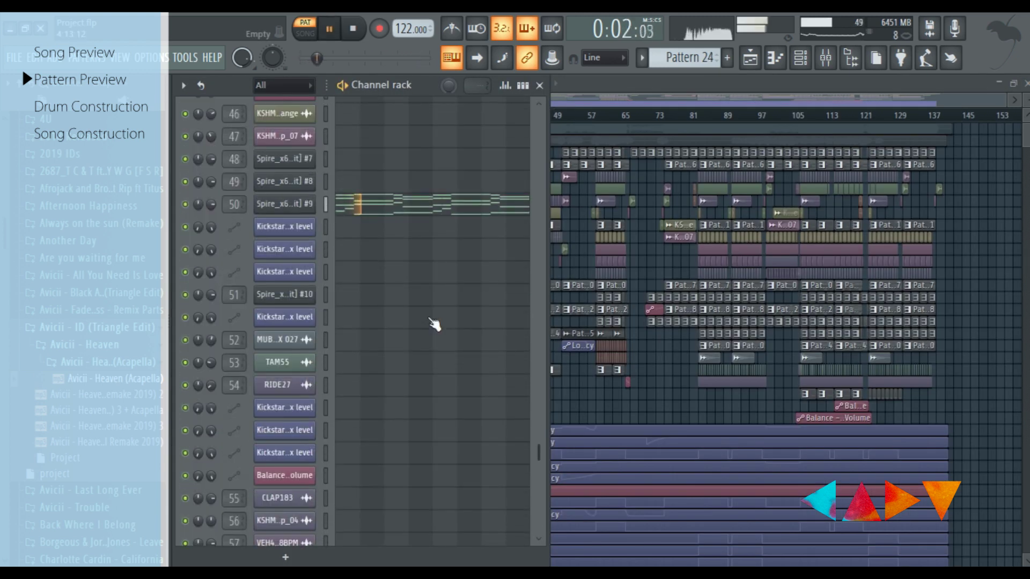
{"action": "left_click", "coordinate": [438, 209]}
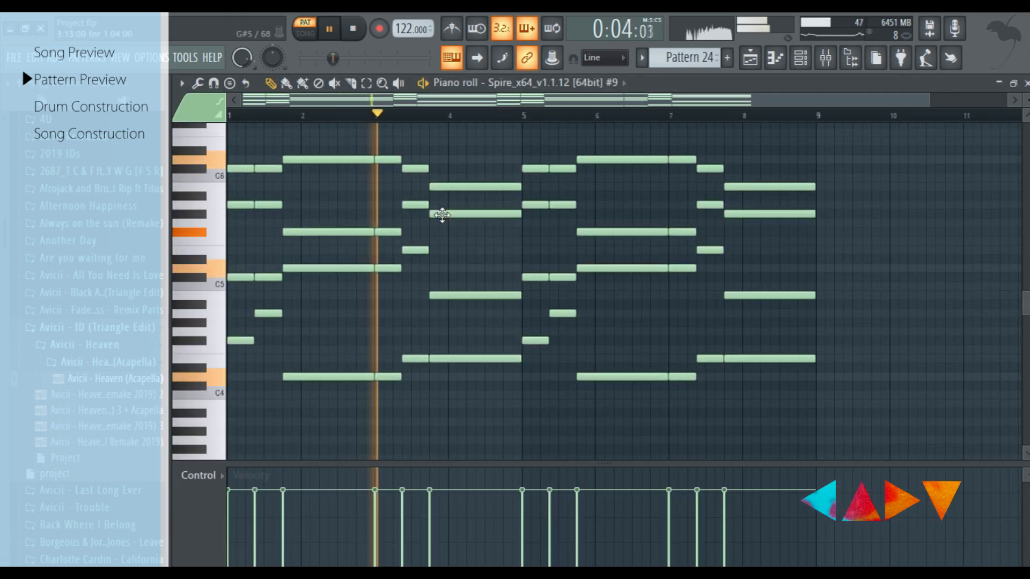
{"action": "key", "text": "F7"}
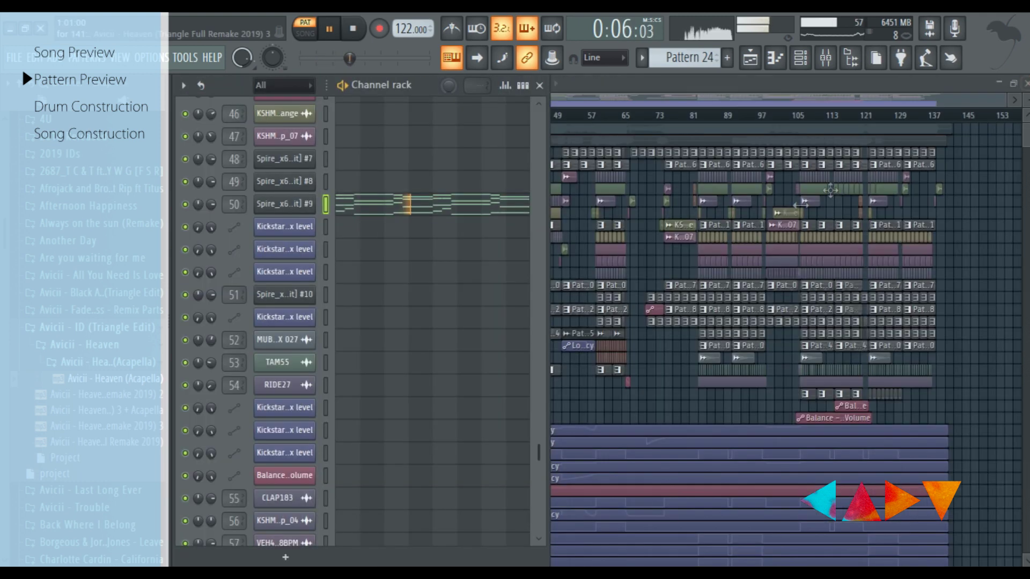
{"action": "scroll", "coordinate": [479, 411], "scroll_direction": "down", "scroll_amount": 6}
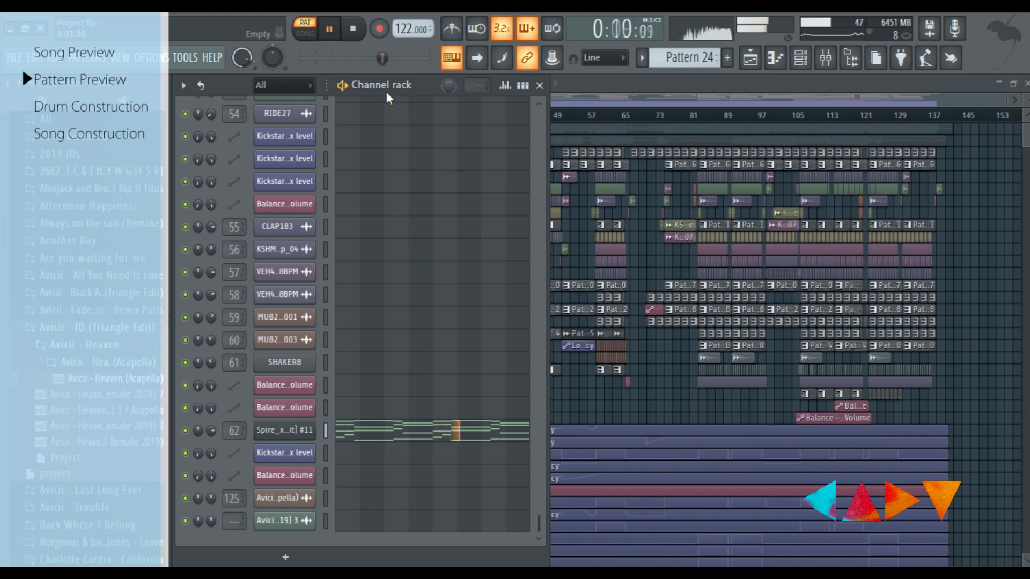
Step: Switch to Pattern 25 and preview it with its Spire #4, #5 and #6 channels in view
{"action": "key", "text": "F4"}
{"action": "scroll", "coordinate": [466, 259], "scroll_direction": "up", "scroll_amount": 12}
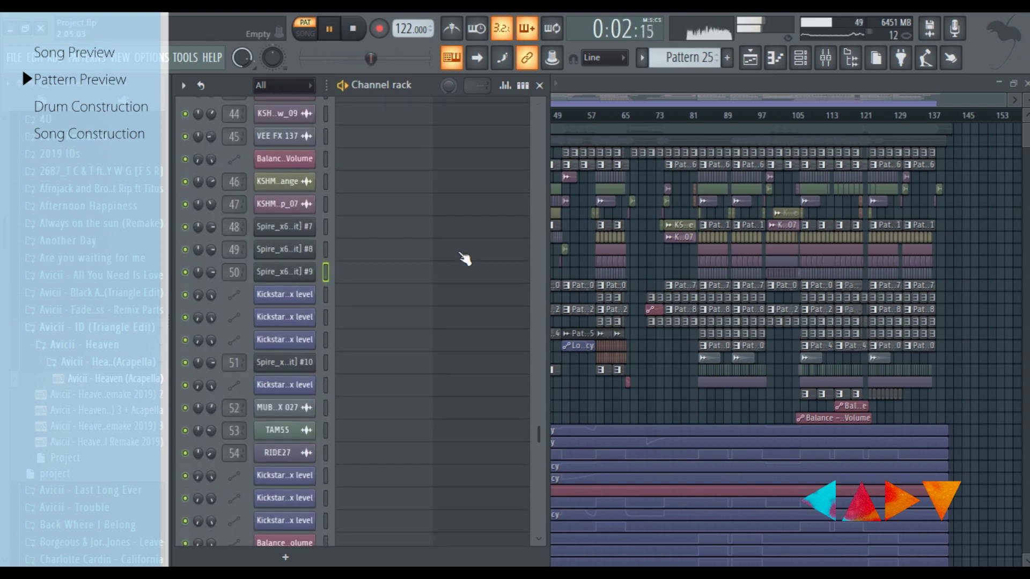
{"action": "scroll", "coordinate": [466, 258], "scroll_direction": "up", "scroll_amount": 1}
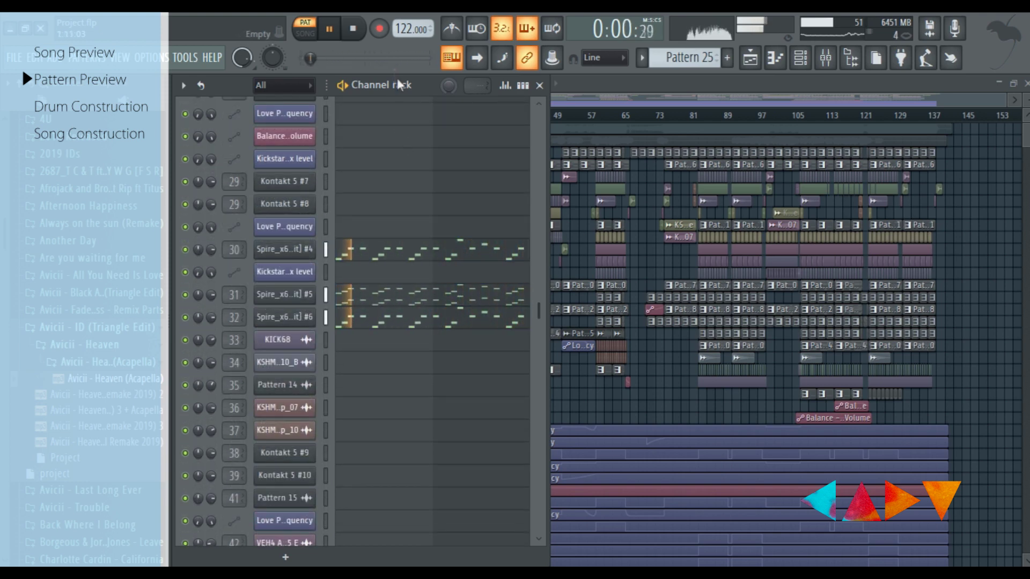
Step: Switch to Pattern 26 and examine its Kontakt 5 notes in the piano roll
{"action": "key", "text": "space"}
{"action": "key", "text": "F4"}
{"action": "scroll", "coordinate": [464, 375], "scroll_direction": "down", "scroll_amount": 10}
{"action": "scroll", "coordinate": [465, 375], "scroll_direction": "up", "scroll_amount": 14}
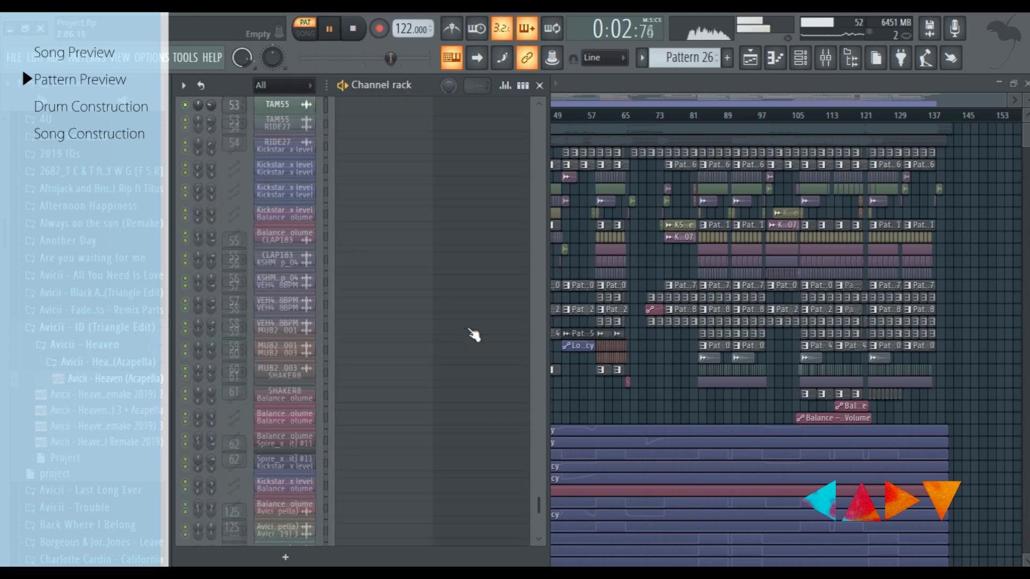
{"action": "scroll", "coordinate": [474, 335], "scroll_direction": "up", "scroll_amount": 15}
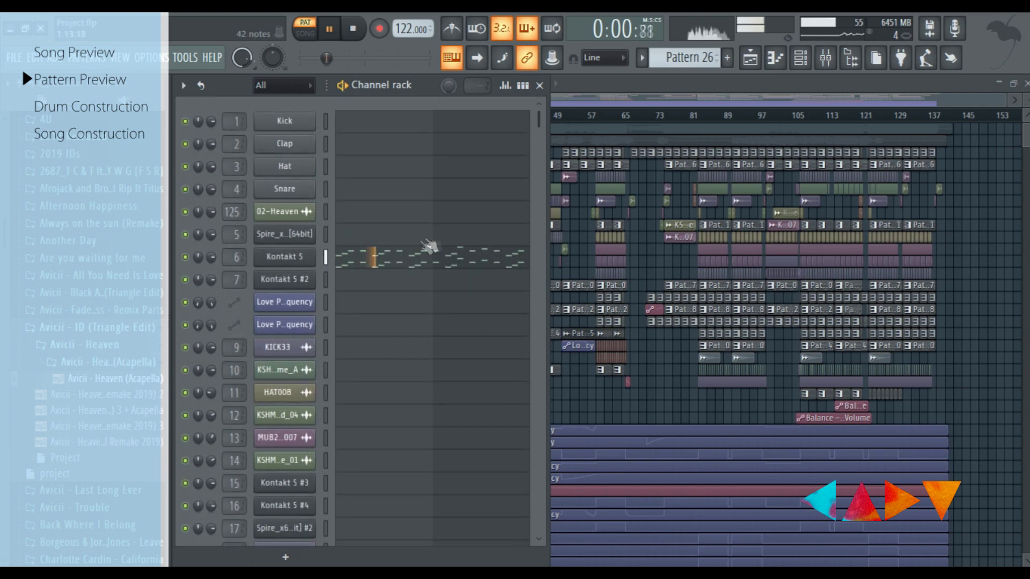
{"action": "scroll", "coordinate": [456, 349], "scroll_direction": "up", "scroll_amount": 3}
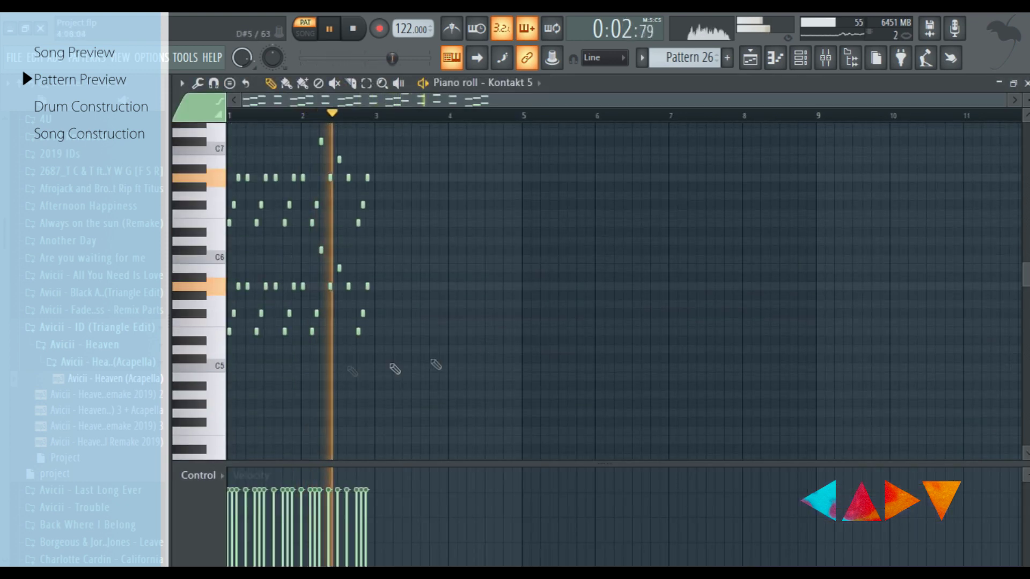
{"action": "left_click", "coordinate": [1025, 84]}
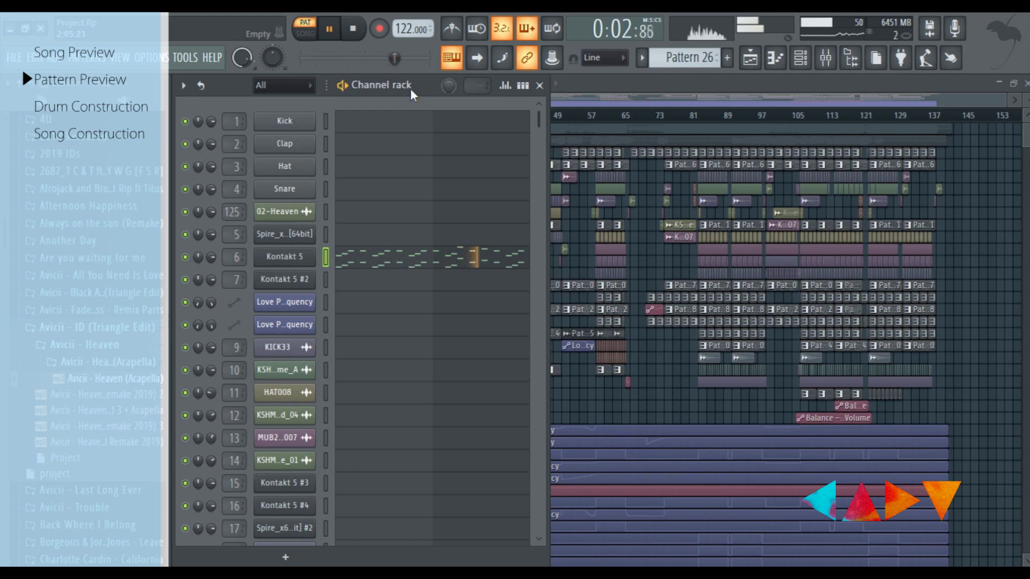
Step: Switch to Pattern 27, play it and examine its SHAKER8 notes in the piano roll
{"action": "key", "text": "KP_Add"}
{"action": "key", "text": "space"}
{"action": "scroll", "coordinate": [426, 242], "scroll_direction": "down", "scroll_amount": 15}
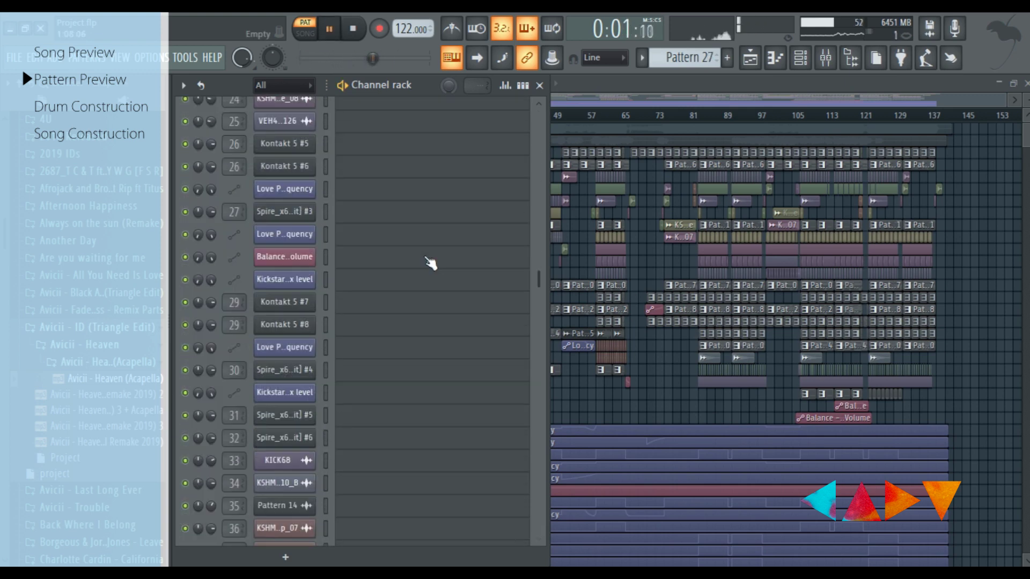
{"action": "scroll", "coordinate": [437, 274], "scroll_direction": "down", "scroll_amount": 3}
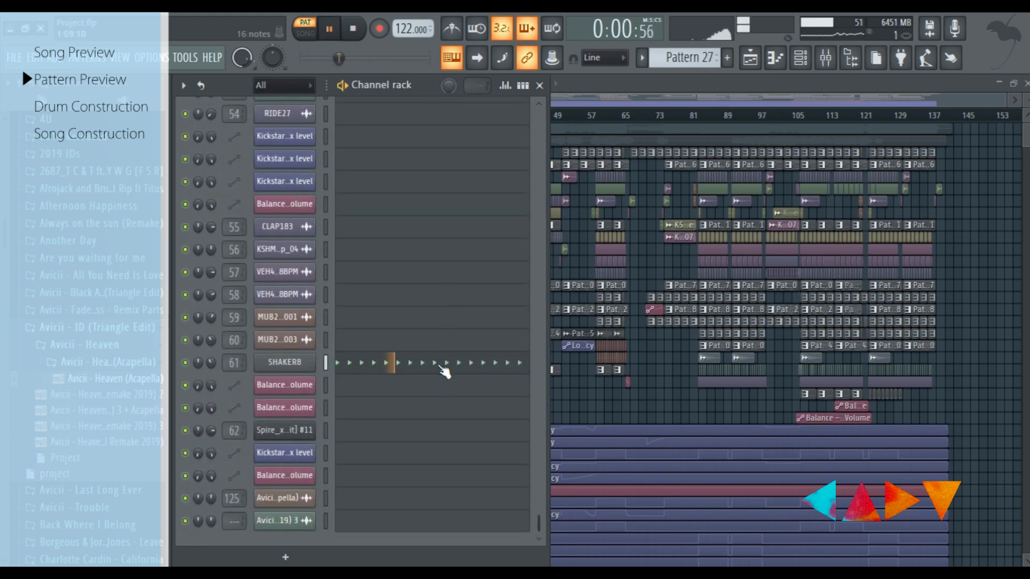
{"action": "left_click", "coordinate": [444, 370]}
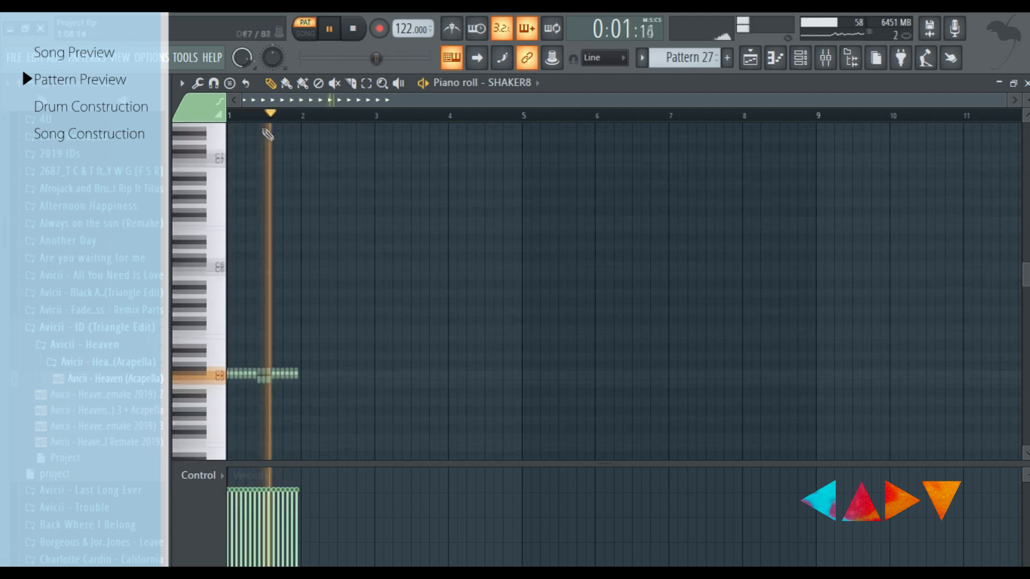
{"action": "scroll", "coordinate": [287, 111], "scroll_direction": "up", "scroll_amount": 6}
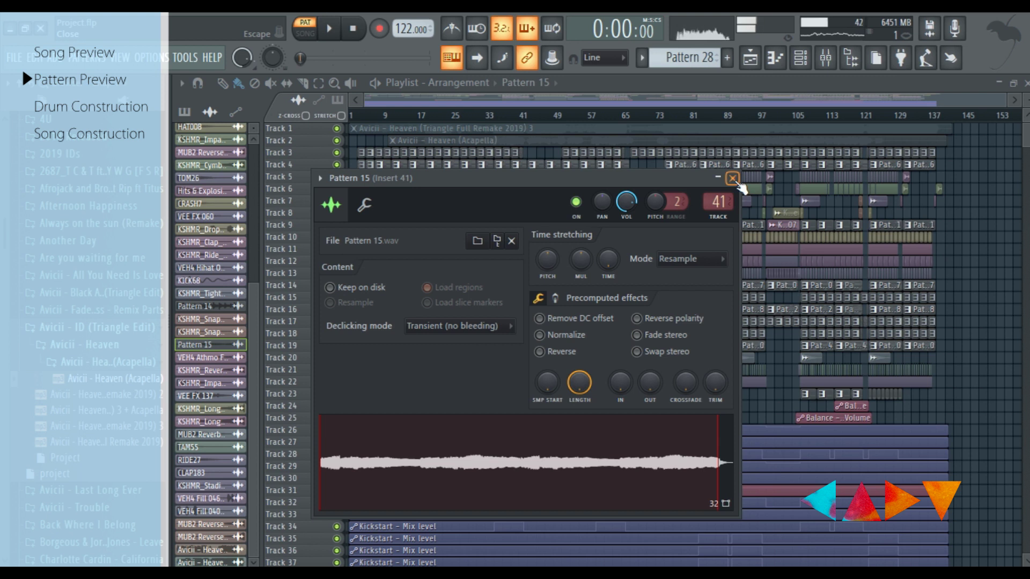
Step: Inspect the sample settings of the Pattern 15, Pattern 14 and VEE FX 060 audio clips, closing each one
{"action": "left_click", "coordinate": [733, 179]}
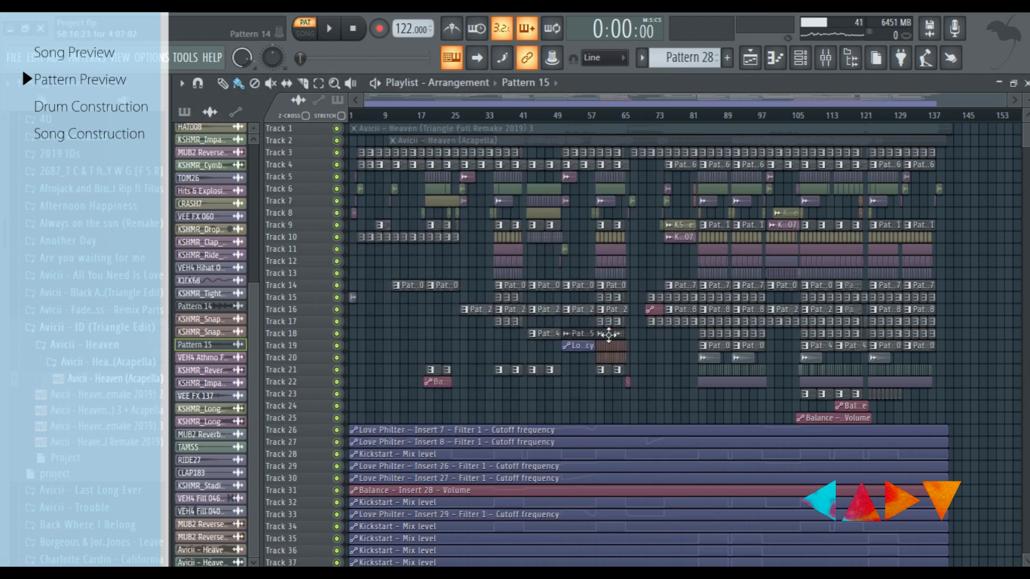
{"action": "left_click", "coordinate": [609, 334]}
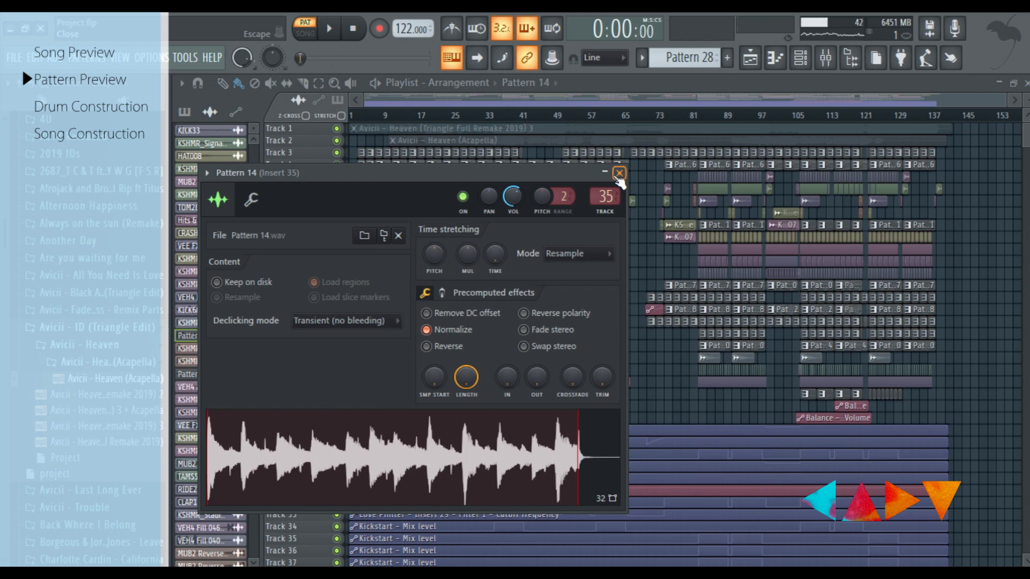
{"action": "left_click", "coordinate": [619, 173]}
{"action": "double_click", "coordinate": [602, 206]}
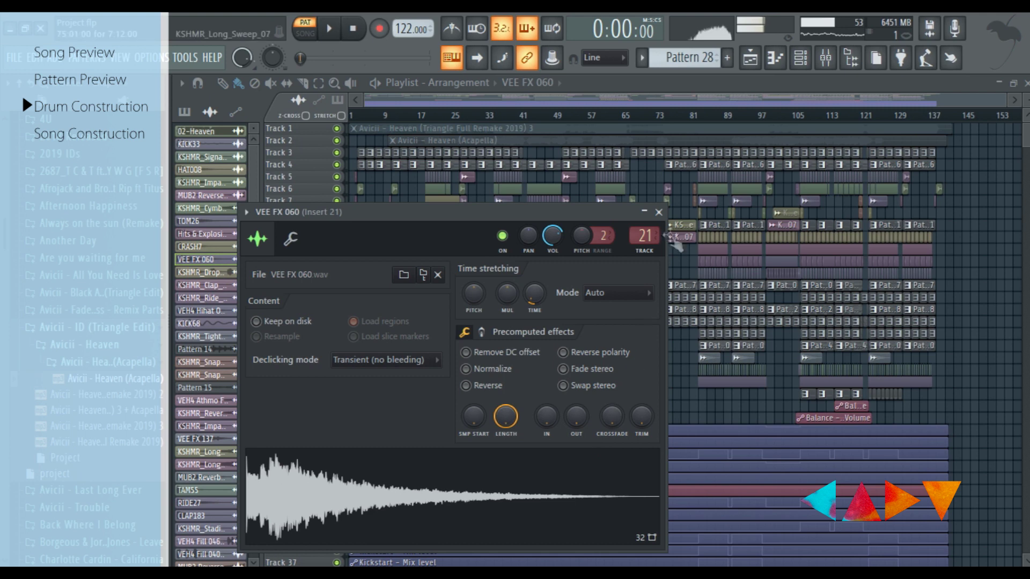
{"action": "left_click", "coordinate": [659, 212]}
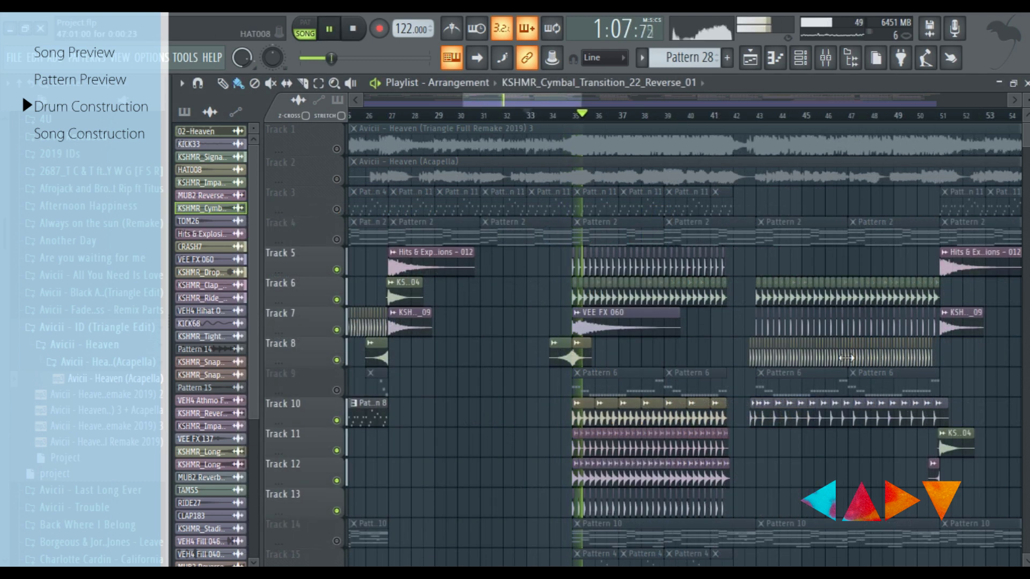
Step: Examine the drum and effect clips on playlist tracks 5 to 13 while the song plays
{"action": "scroll", "coordinate": [837, 386], "scroll_direction": "down", "scroll_amount": 3}
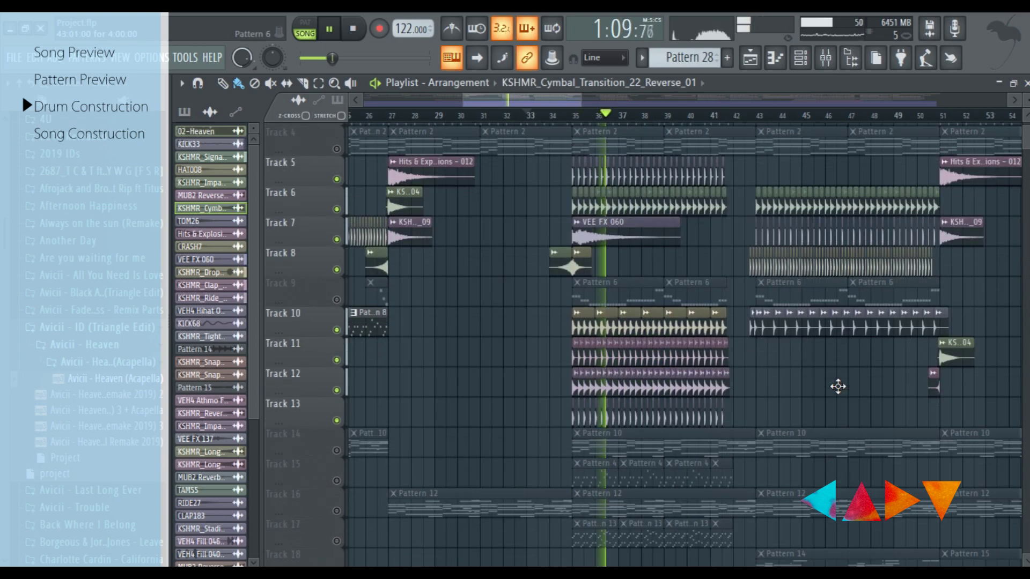
{"action": "scroll", "coordinate": [838, 386], "scroll_direction": "down", "scroll_amount": 5}
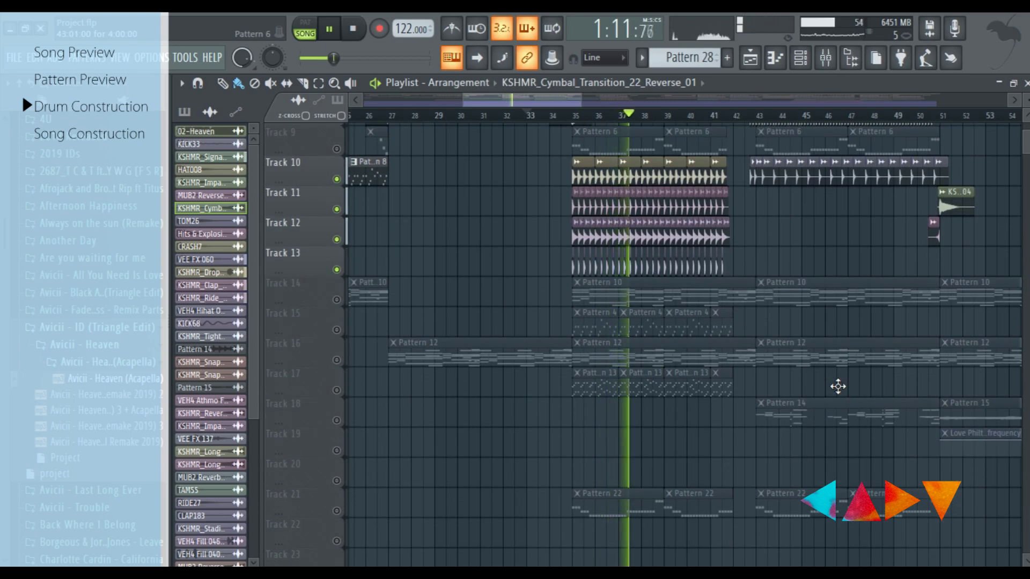
{"action": "scroll", "coordinate": [808, 414], "scroll_direction": "up", "scroll_amount": 8}
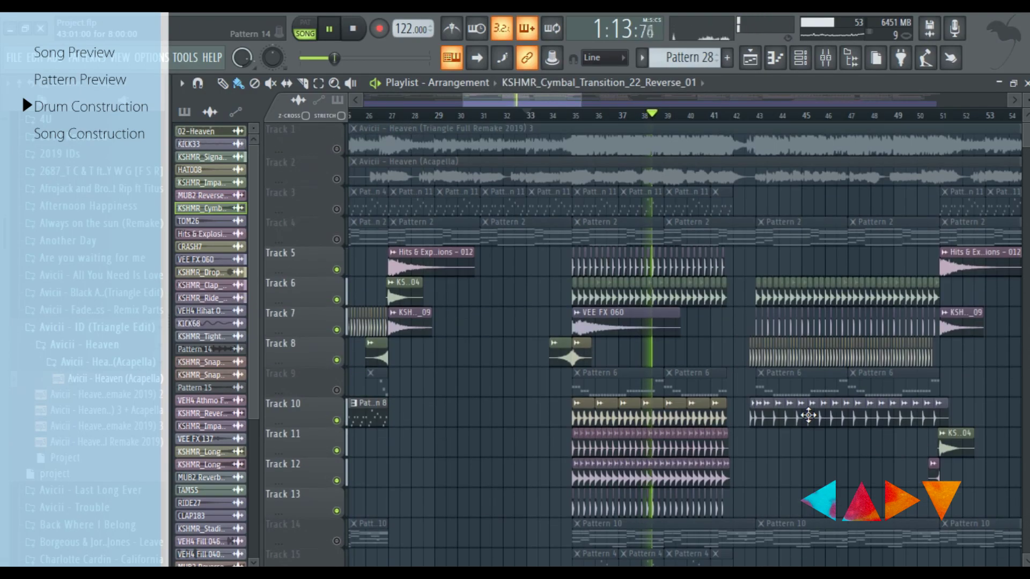
Step: Examine the drum and effect clips down to Track 20 during playback, briefly unmuting Track 3 to audition its patterns
{"action": "scroll", "coordinate": [809, 414], "scroll_direction": "down", "scroll_amount": 20}
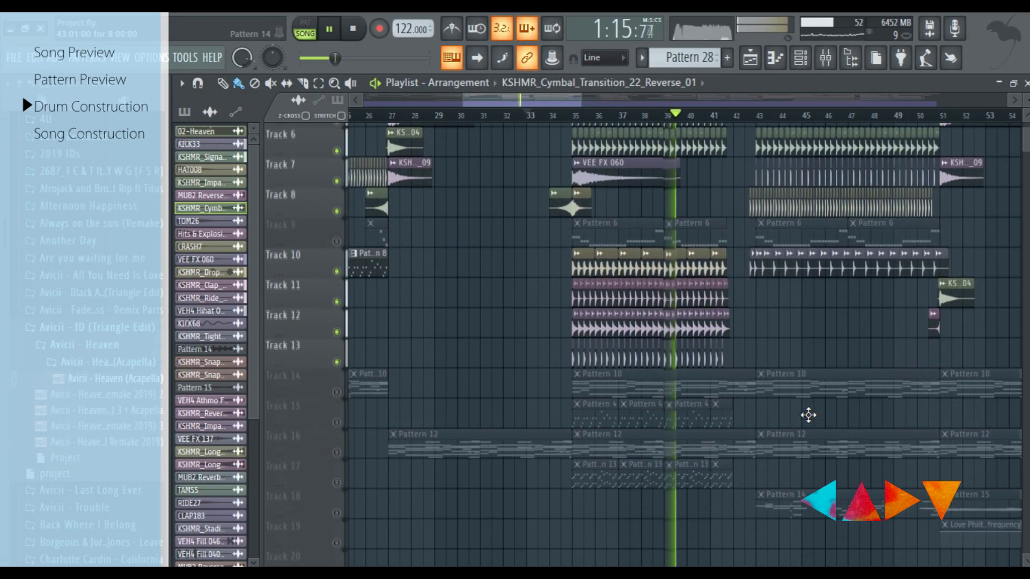
{"action": "scroll", "coordinate": [809, 415], "scroll_direction": "up", "scroll_amount": 20}
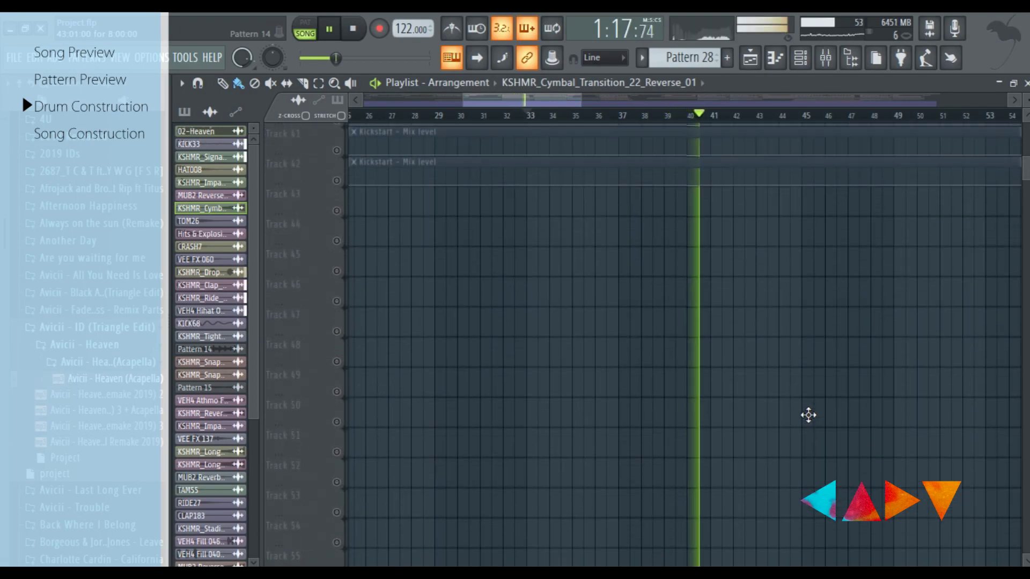
{"action": "scroll", "coordinate": [810, 413], "scroll_direction": "up", "scroll_amount": 3}
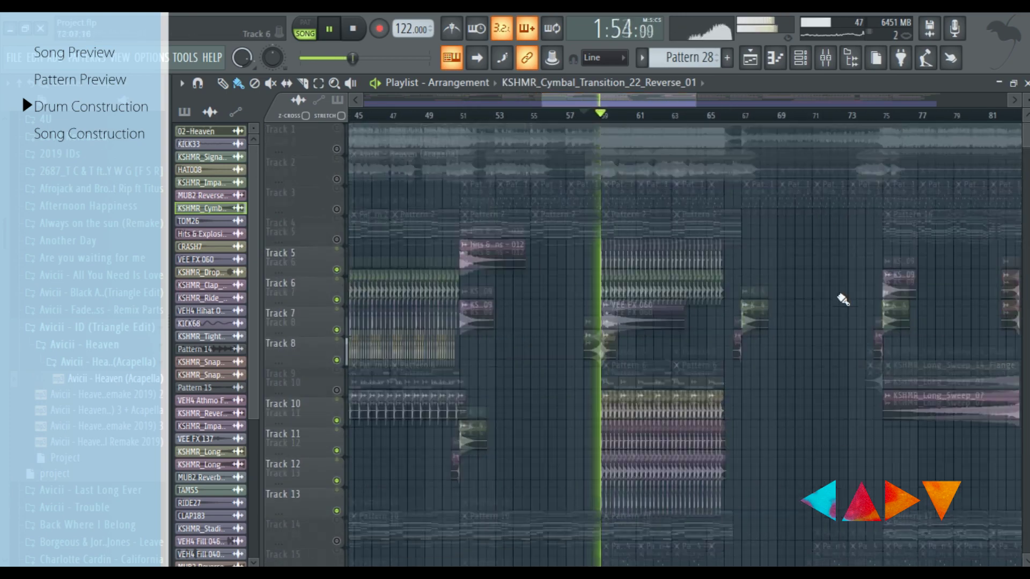
{"action": "scroll", "coordinate": [843, 300], "scroll_direction": "down", "scroll_amount": 10}
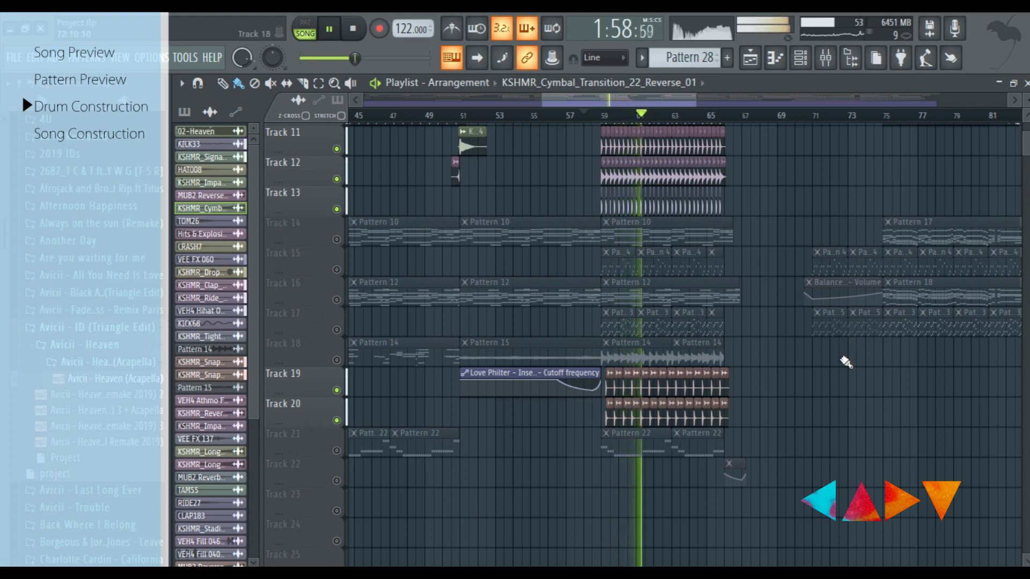
{"action": "scroll", "coordinate": [842, 364], "scroll_direction": "up", "scroll_amount": 4}
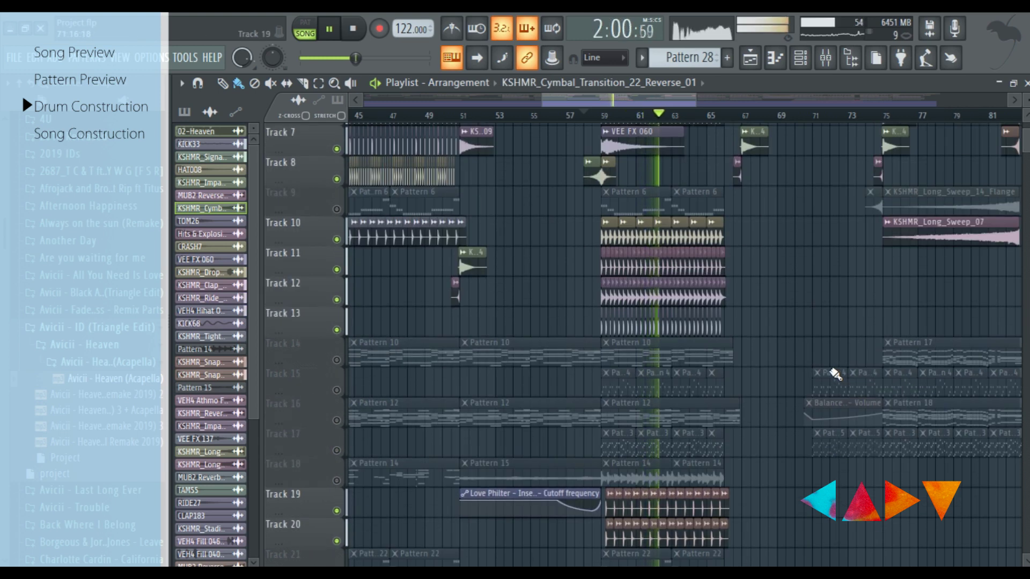
{"action": "scroll", "coordinate": [781, 361], "scroll_direction": "up", "scroll_amount": 6}
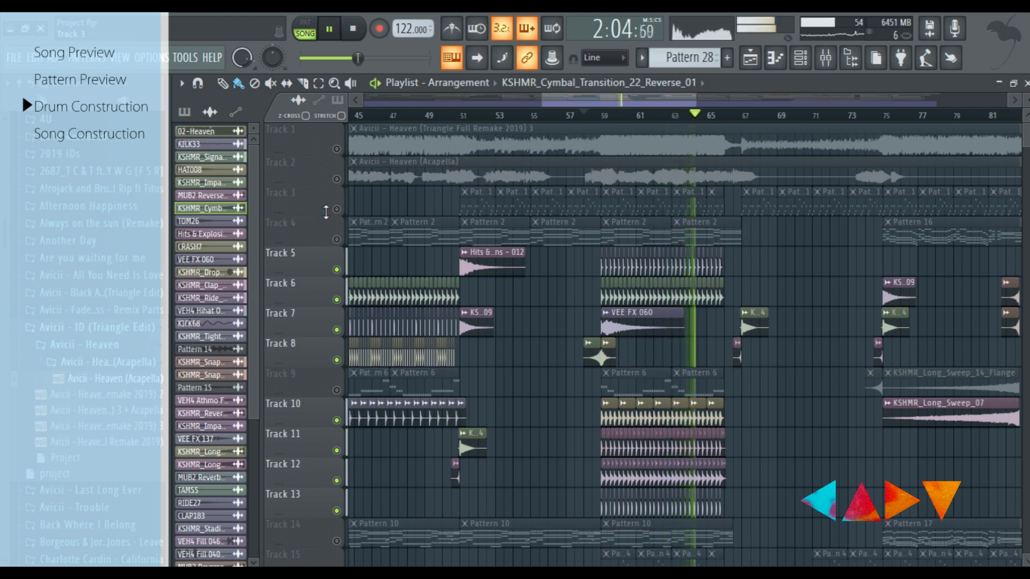
{"action": "left_click", "coordinate": [337, 209]}
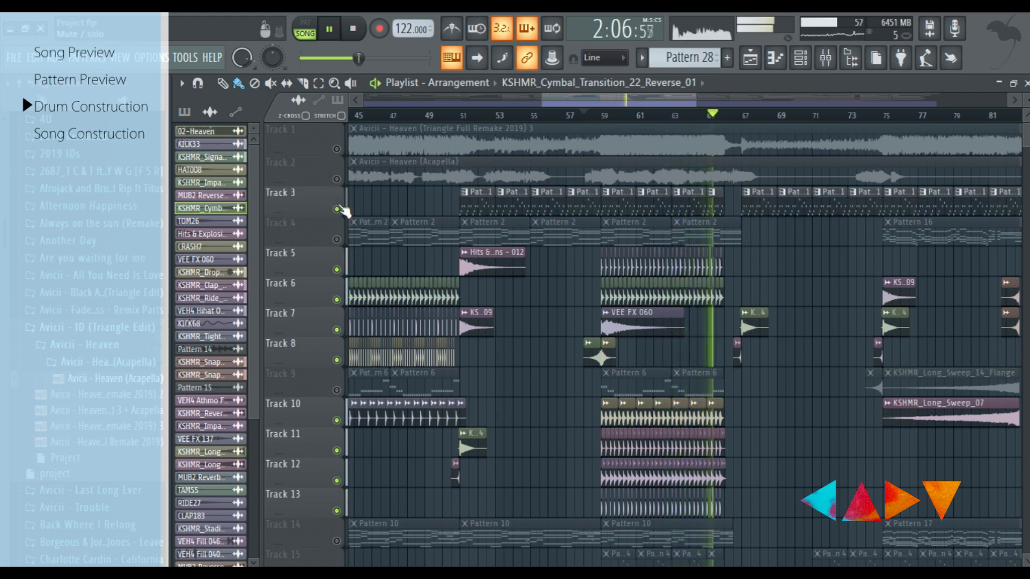
{"action": "left_click", "coordinate": [337, 209]}
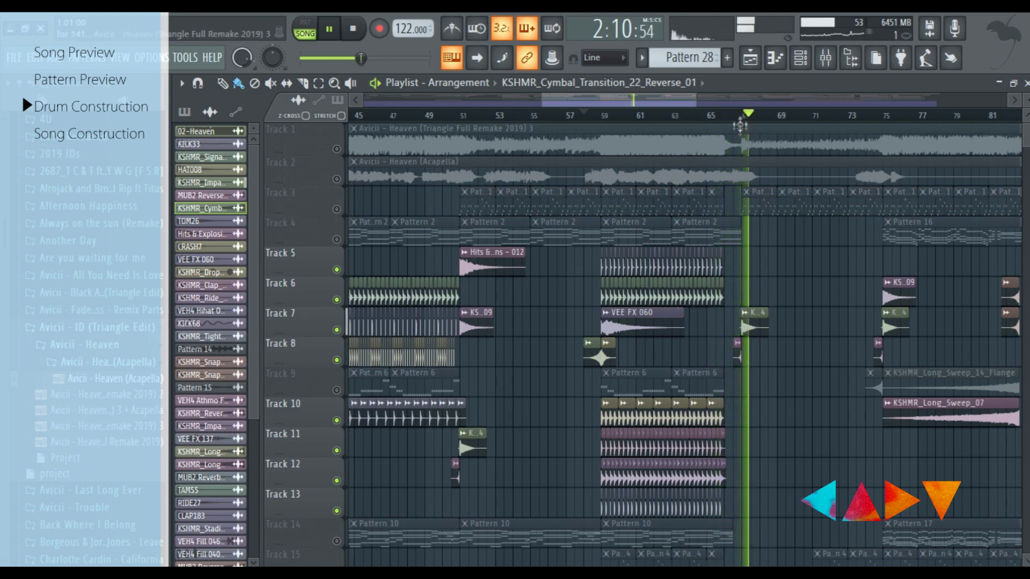
Step: Unmute Tracks 21 and 22 so their drum clips from bar 83 onward play with the other drums
{"action": "scroll", "coordinate": [745, 123], "scroll_direction": "down", "scroll_amount": 5}
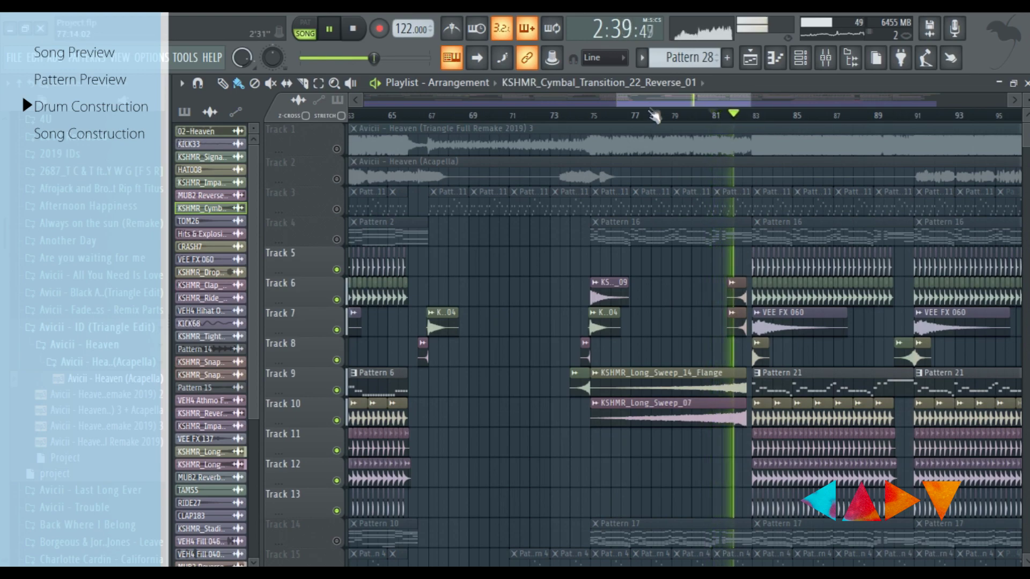
{"action": "scroll", "coordinate": [745, 116], "scroll_direction": "right", "scroll_amount": 5}
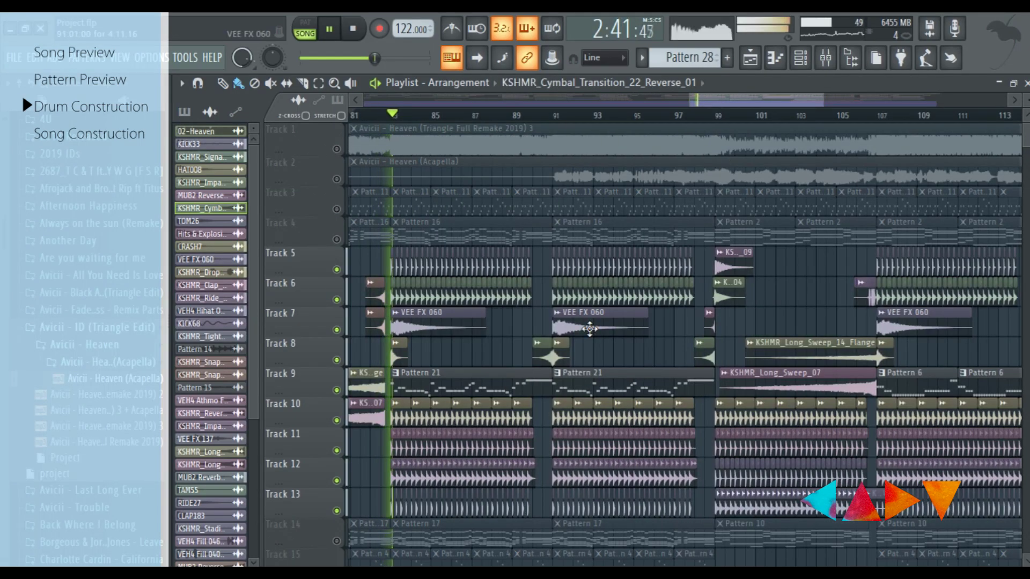
{"action": "scroll", "coordinate": [582, 330], "scroll_direction": "down", "scroll_amount": 7}
{"action": "scroll", "coordinate": [584, 331], "scroll_direction": "down", "scroll_amount": 4}
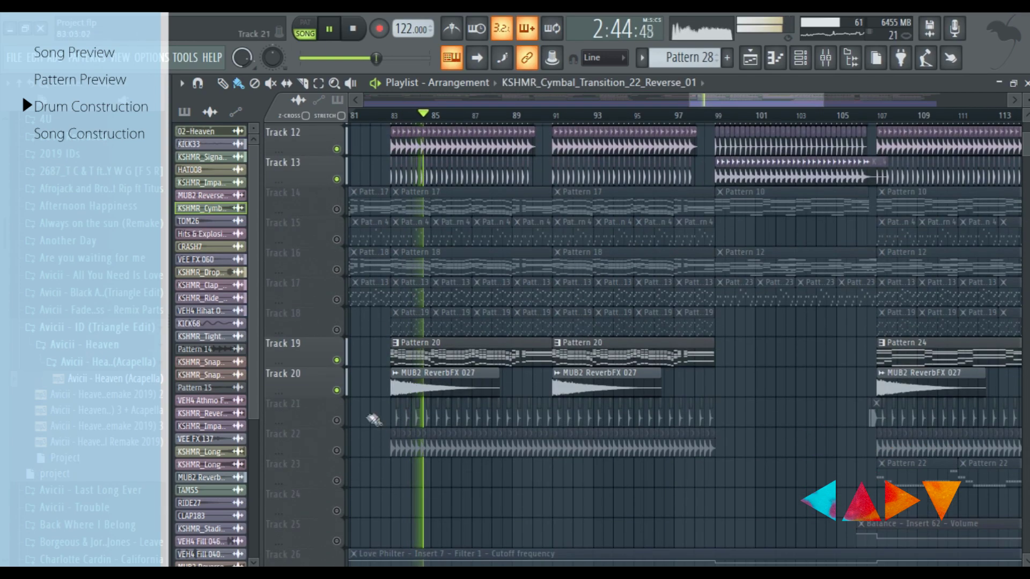
{"action": "left_click", "coordinate": [336, 420]}
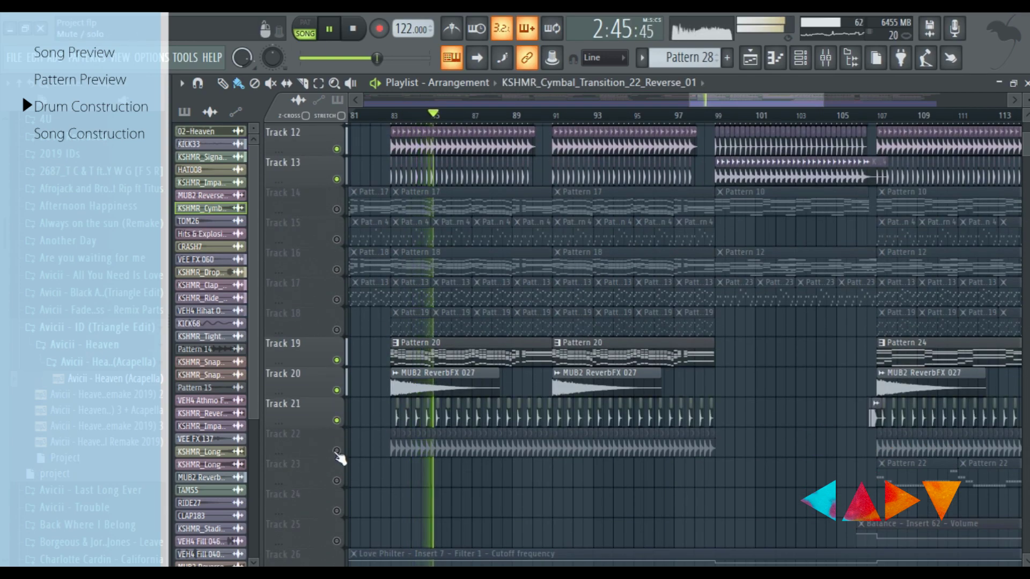
{"action": "left_click", "coordinate": [337, 451]}
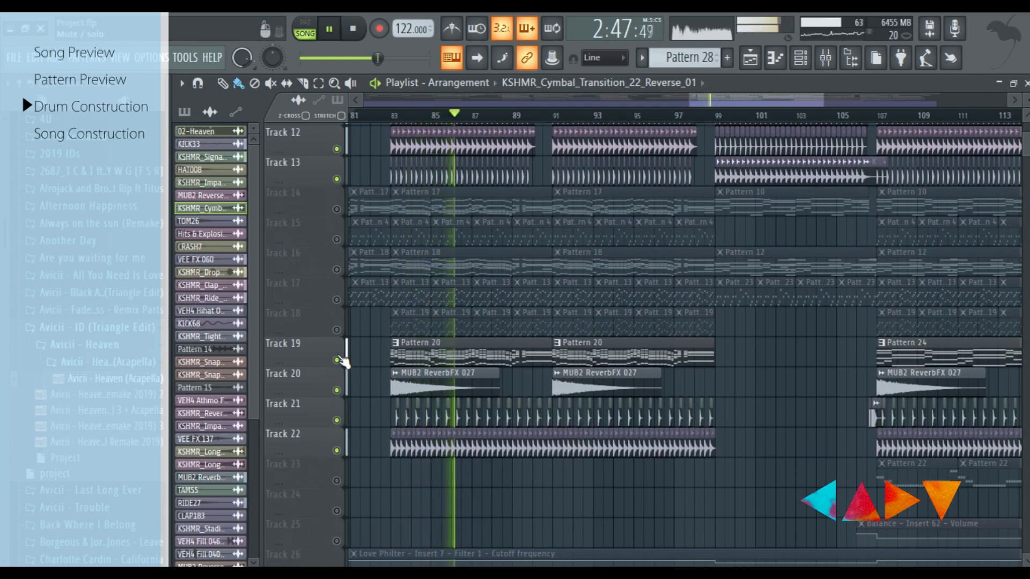
Step: Mute Tracks 19 and 9 to take Patterns 20 and 21 out of the drum playback
{"action": "left_click", "coordinate": [336, 360]}
{"action": "scroll", "coordinate": [543, 362], "scroll_direction": "up", "scroll_amount": 6}
{"action": "scroll", "coordinate": [543, 362], "scroll_direction": "up", "scroll_amount": 5}
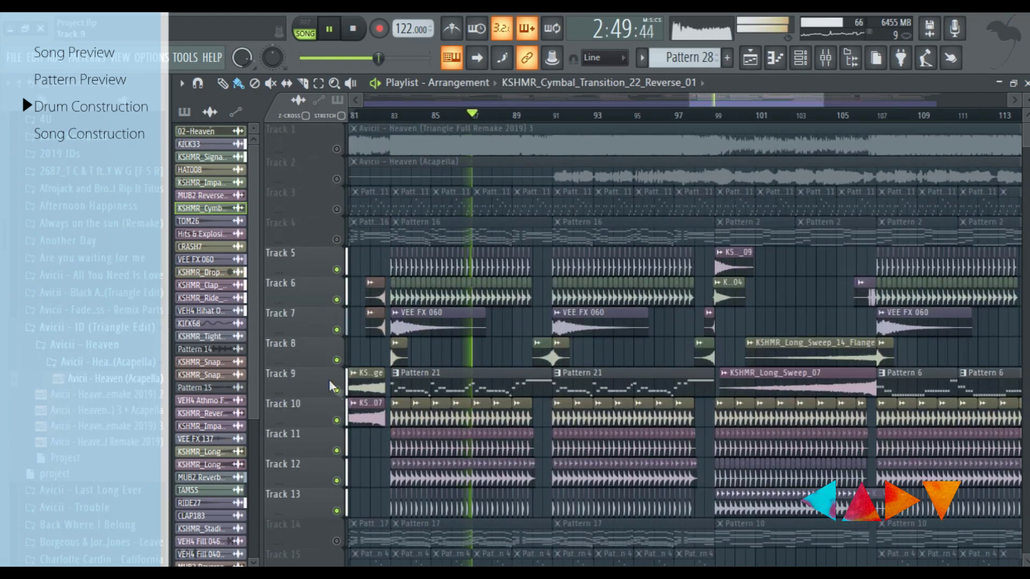
{"action": "left_click", "coordinate": [336, 397]}
Step: Play the song from around bar 106 with Track 9 briefly unmuted, muting the track again after the sweep
{"action": "scroll", "coordinate": [633, 381], "scroll_direction": "down", "scroll_amount": 1}
{"action": "scroll", "coordinate": [633, 381], "scroll_direction": "down", "scroll_amount": 10}
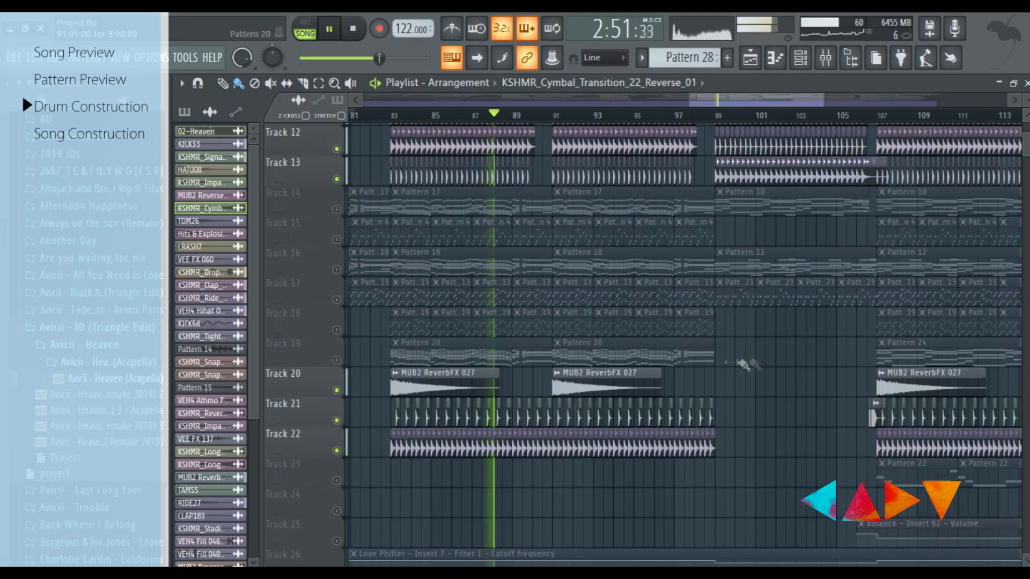
{"action": "scroll", "coordinate": [768, 379], "scroll_direction": "up", "scroll_amount": 7}
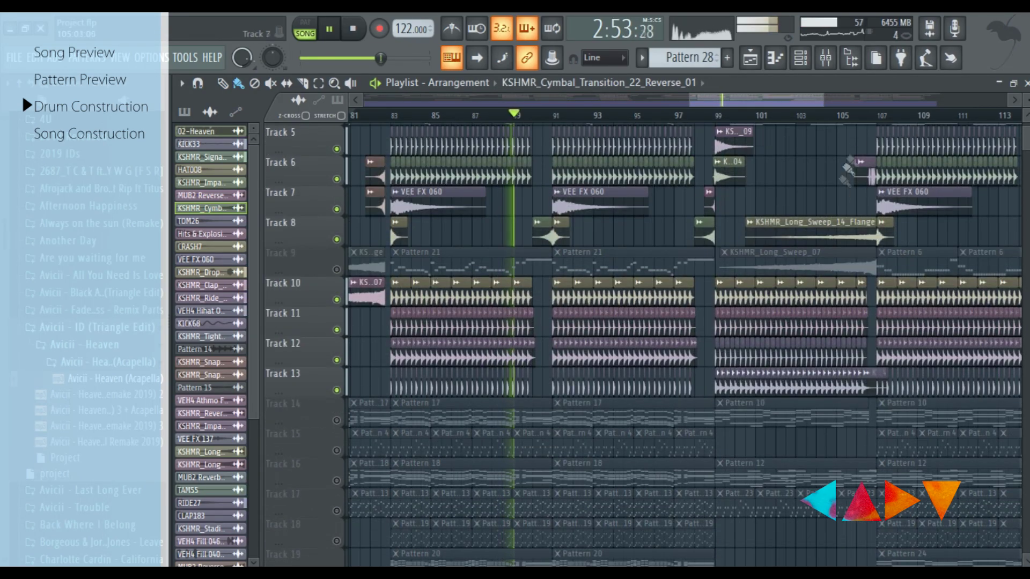
{"action": "key", "text": "space"}
{"action": "left_click", "coordinate": [857, 116]}
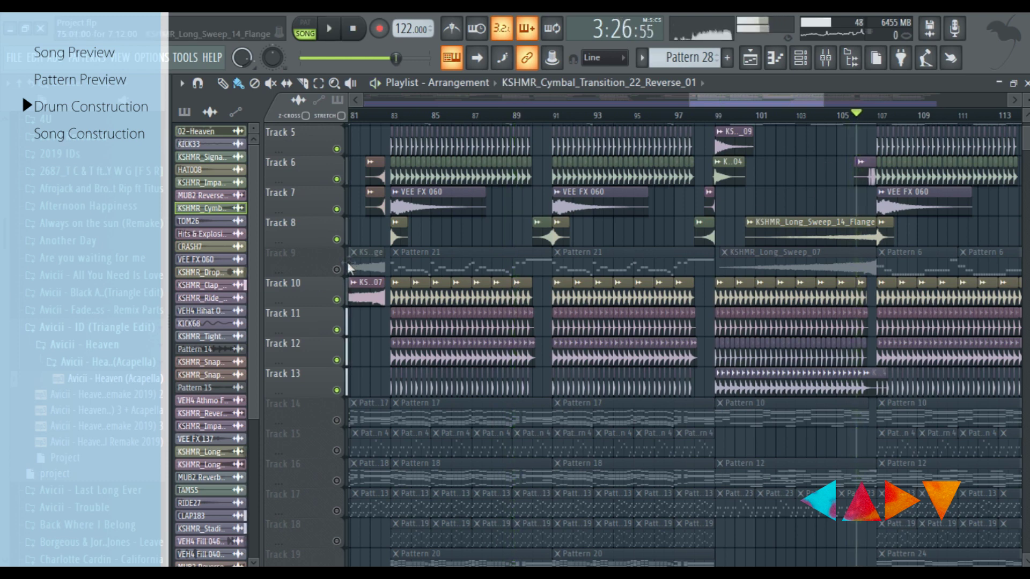
{"action": "left_click", "coordinate": [337, 269]}
{"action": "key", "text": "space"}
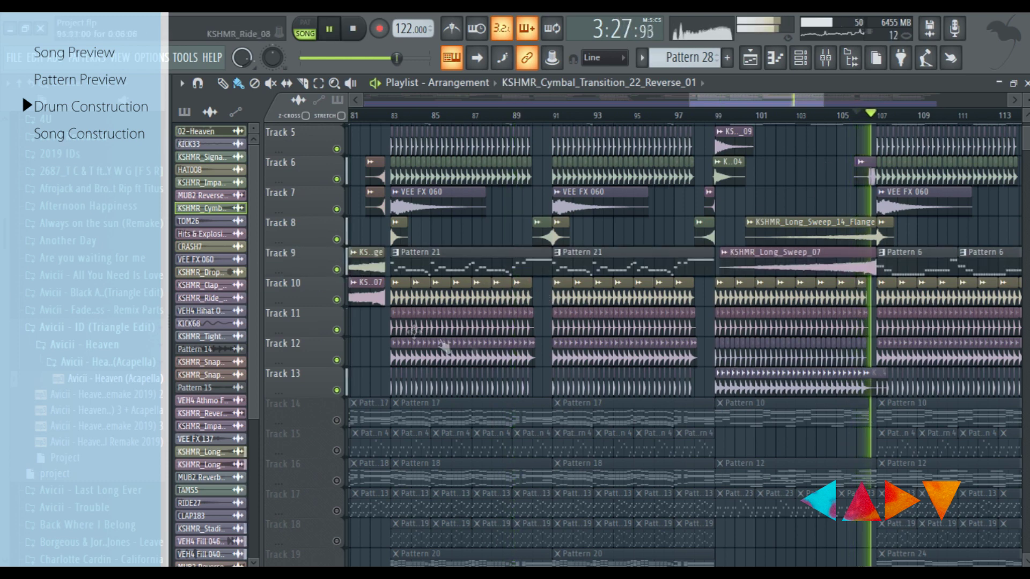
{"action": "left_click", "coordinate": [337, 269]}
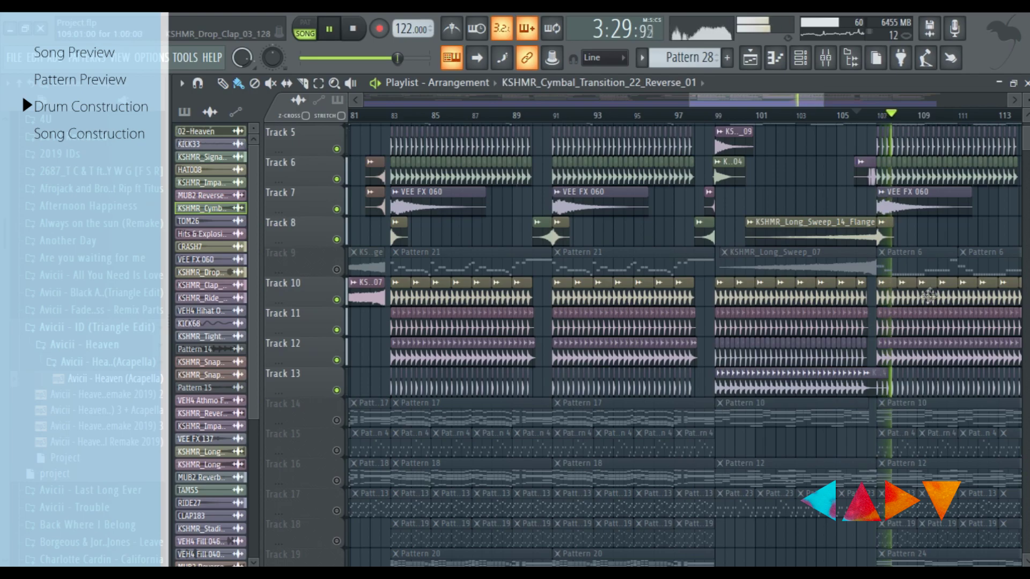
Step: Examine the remaining drum and effect clips through the song's end, view the whole arrangement and stop playback
{"action": "scroll", "coordinate": [923, 300], "scroll_direction": "down", "scroll_amount": 4}
{"action": "scroll", "coordinate": [885, 317], "scroll_direction": "down", "scroll_amount": 2}
{"action": "scroll", "coordinate": [857, 333], "scroll_direction": "down", "scroll_amount": 5}
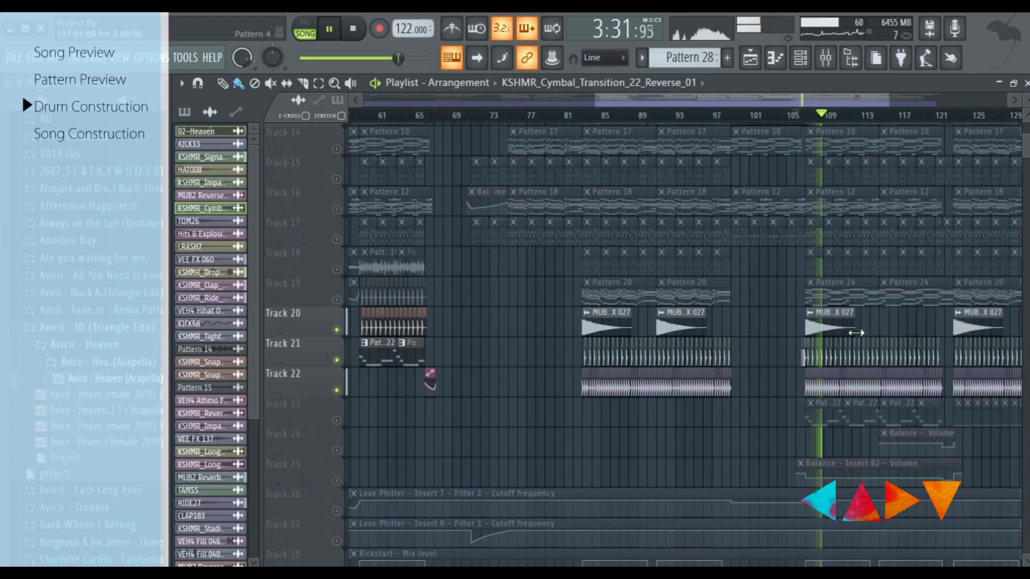
{"action": "scroll", "coordinate": [856, 333], "scroll_direction": "down", "scroll_amount": 5}
{"action": "scroll", "coordinate": [858, 336], "scroll_direction": "up", "scroll_amount": 18}
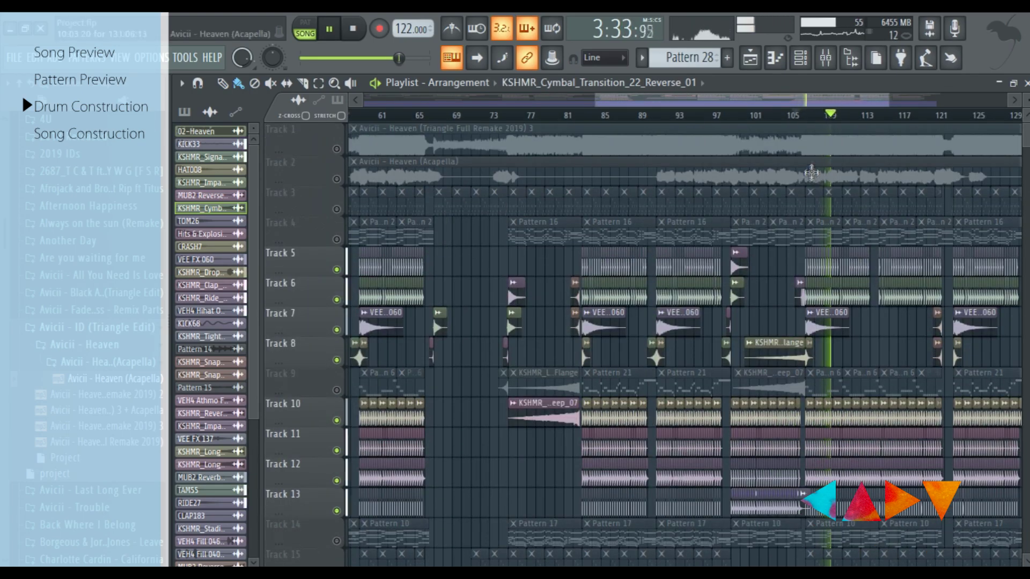
{"action": "scroll", "coordinate": [826, 150], "scroll_direction": "right", "scroll_amount": 4}
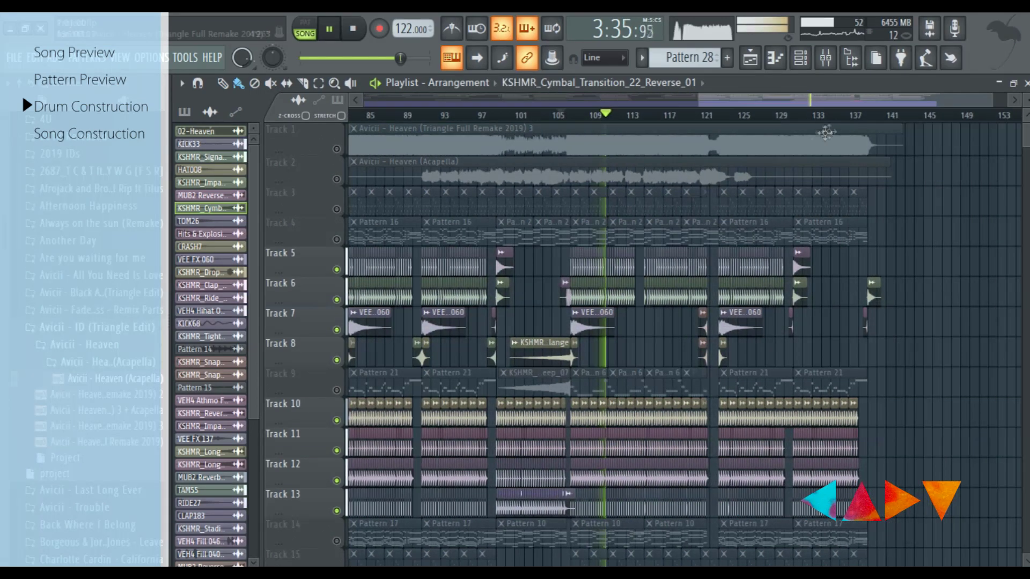
{"action": "scroll", "coordinate": [785, 122], "scroll_direction": "up", "scroll_amount": 6}
{"action": "scroll", "coordinate": [787, 124], "scroll_direction": "down", "scroll_amount": 10}
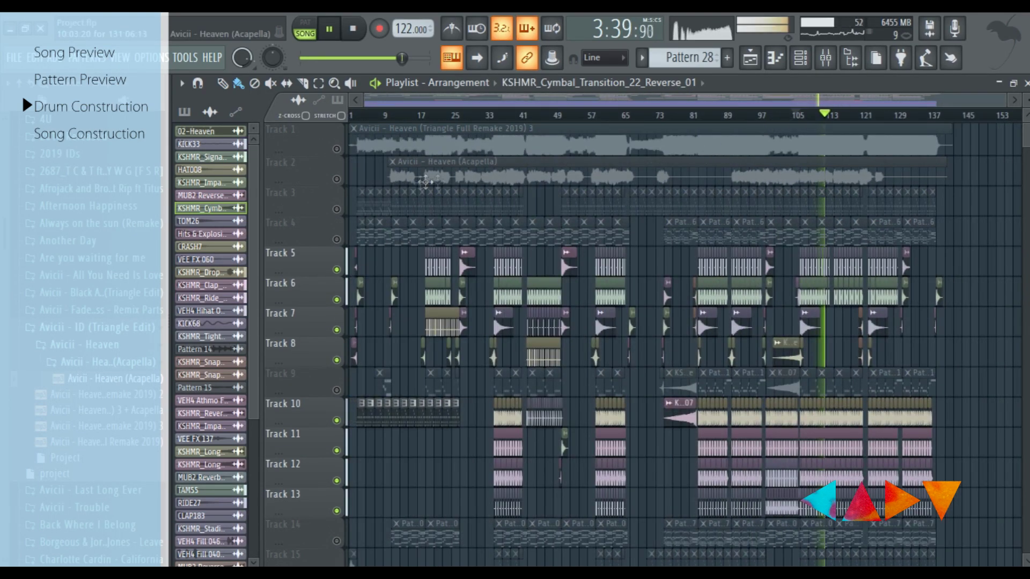
{"action": "key", "text": "space"}
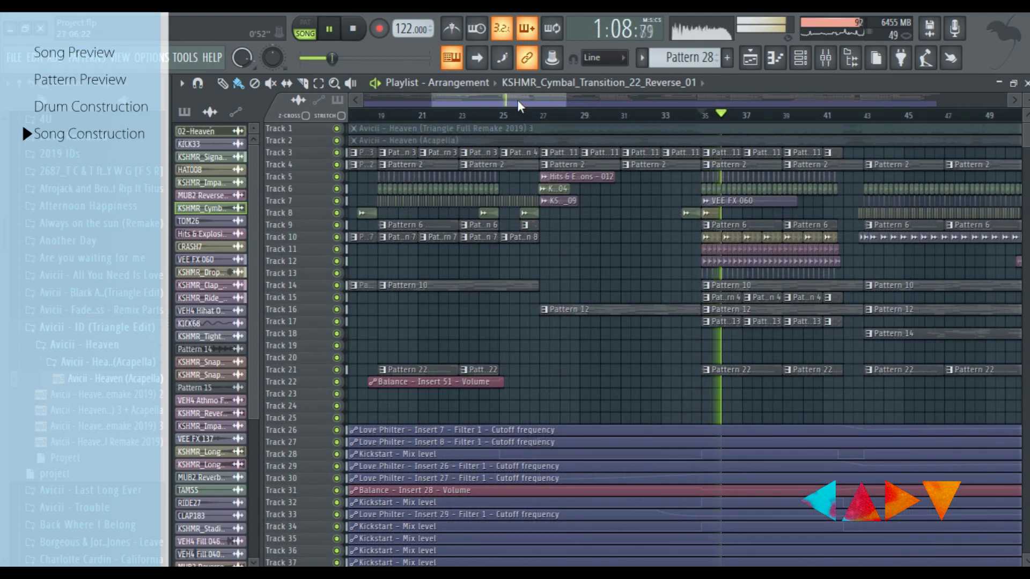
Step: Follow the full arrangement's playback through about bar 47 and solo Track 1 with the full remake audio
{"action": "left_click_drag", "start_coordinate": [520, 106], "coordinate": [548, 106]}
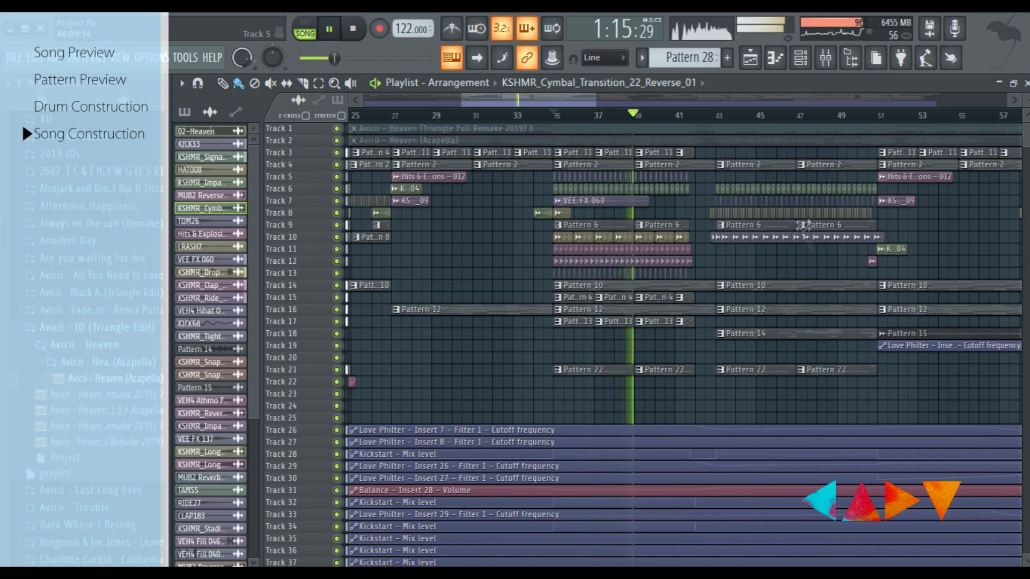
{"action": "scroll", "coordinate": [708, 115], "scroll_direction": "up", "scroll_amount": 2}
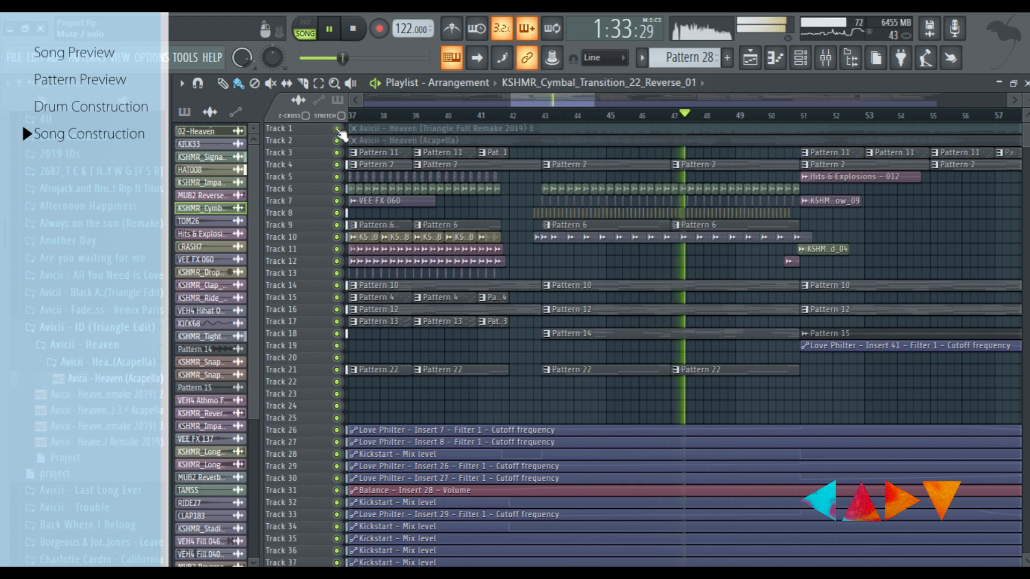
{"action": "right_click", "coordinate": [337, 129]}
{"action": "scroll", "coordinate": [733, 212], "scroll_direction": "down", "scroll_amount": 2}
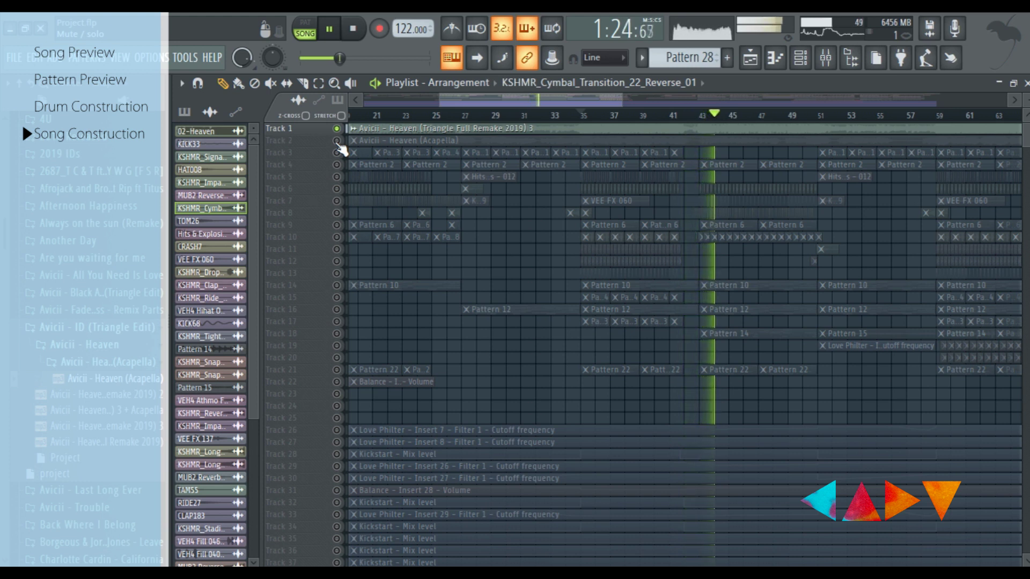
Step: Unmute Track 2 and its Avicii - Heaven (Acapella) clip, and switch back to the Draw tool
{"action": "left_click", "coordinate": [337, 142]}
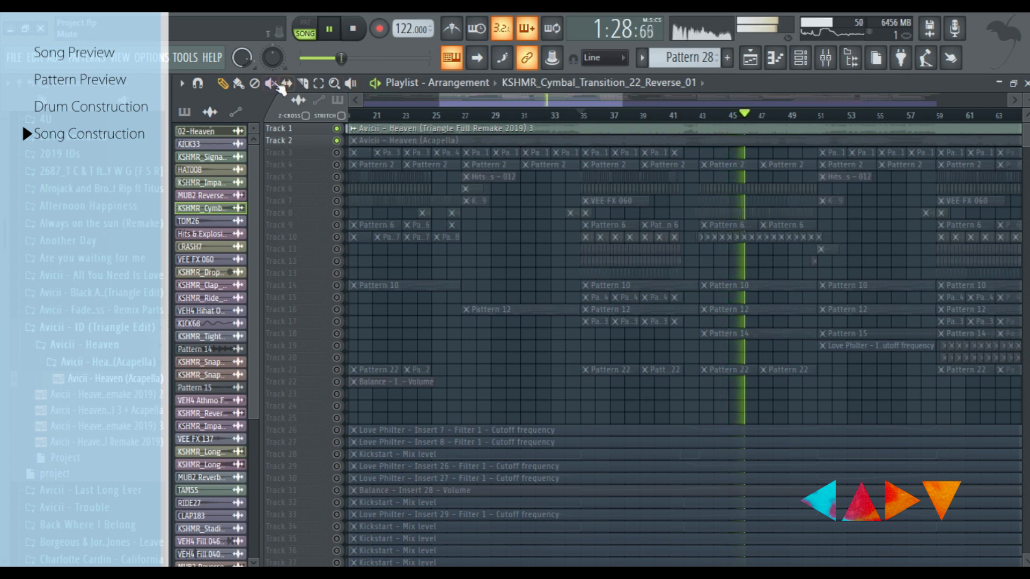
{"action": "left_click", "coordinate": [270, 83]}
{"action": "left_click", "coordinate": [433, 140]}
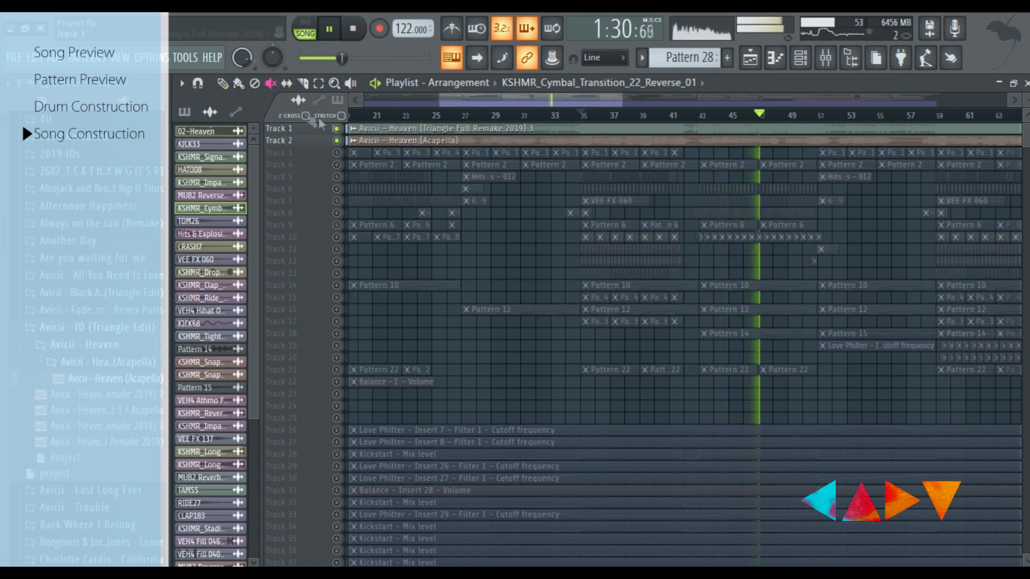
{"action": "left_click", "coordinate": [222, 84]}
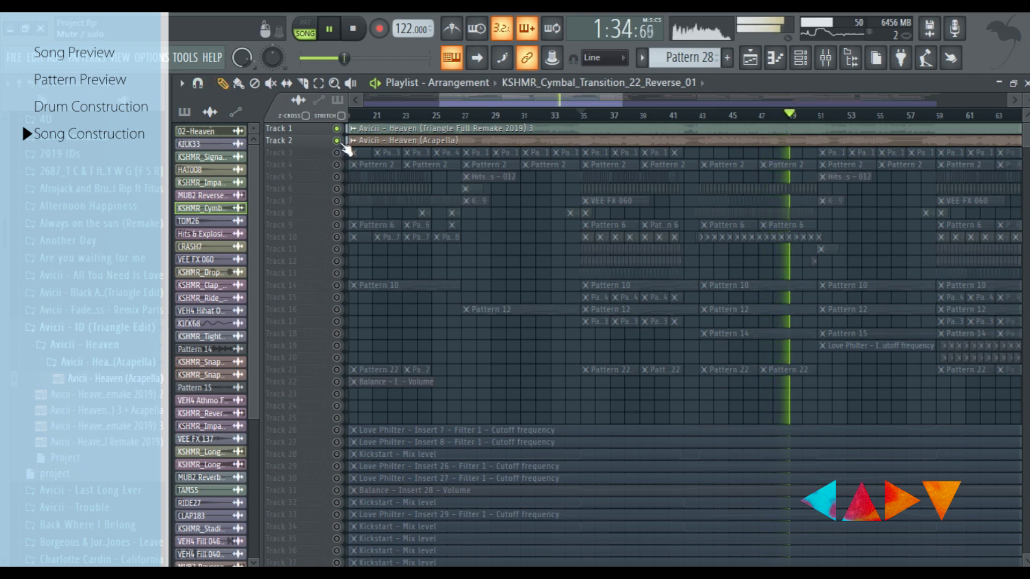
Step: Enlarge the playlist tracks and toggle the mutes of Tracks 2 and 1 during playback to compare the acapella with the full remake
{"action": "left_click", "coordinate": [338, 142]}
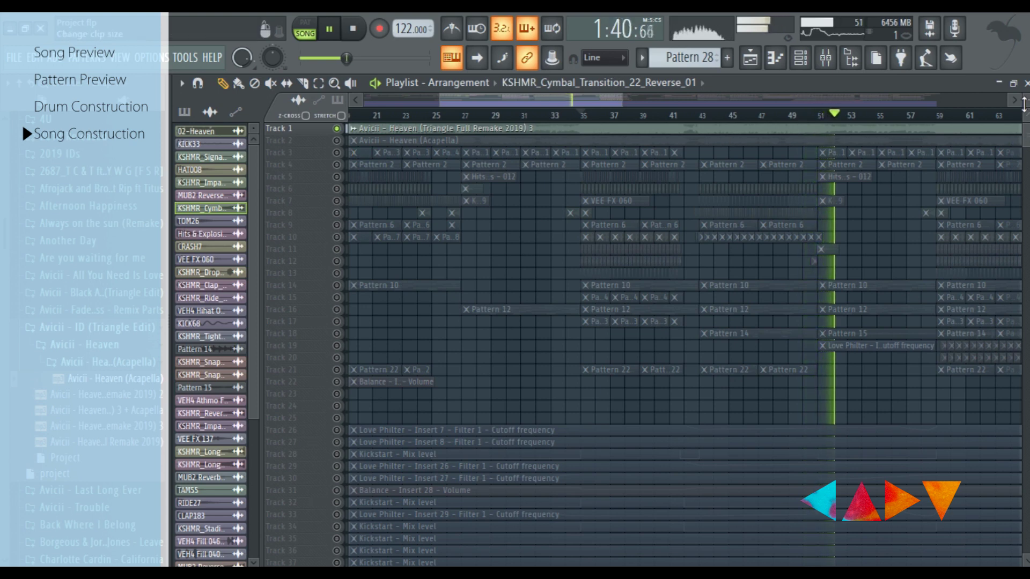
{"action": "scroll", "coordinate": [348, 210], "scroll_direction": "up", "scroll_amount": 2}
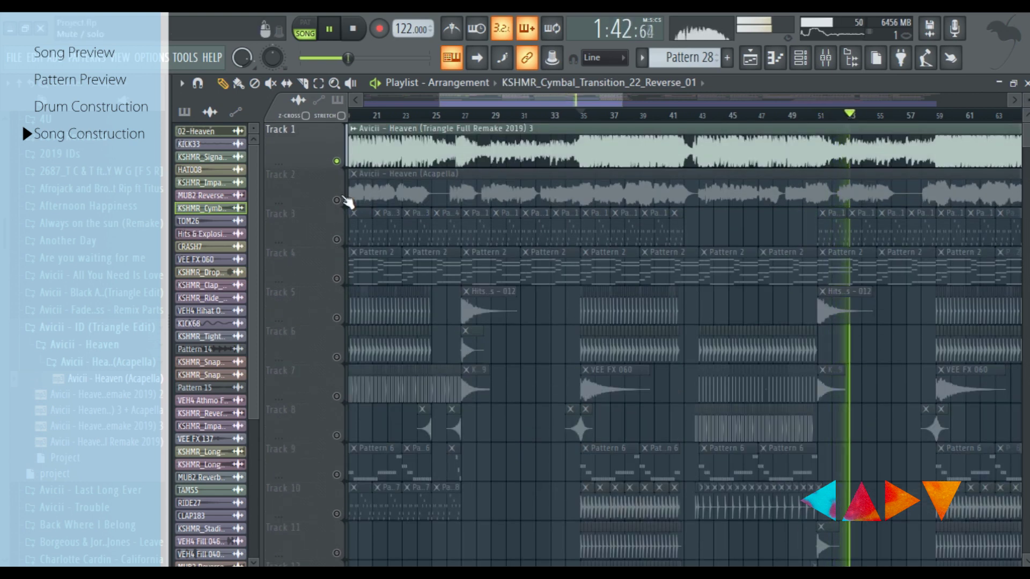
{"action": "left_click", "coordinate": [338, 200]}
{"action": "left_click", "coordinate": [338, 200]}
{"action": "left_click", "coordinate": [338, 200]}
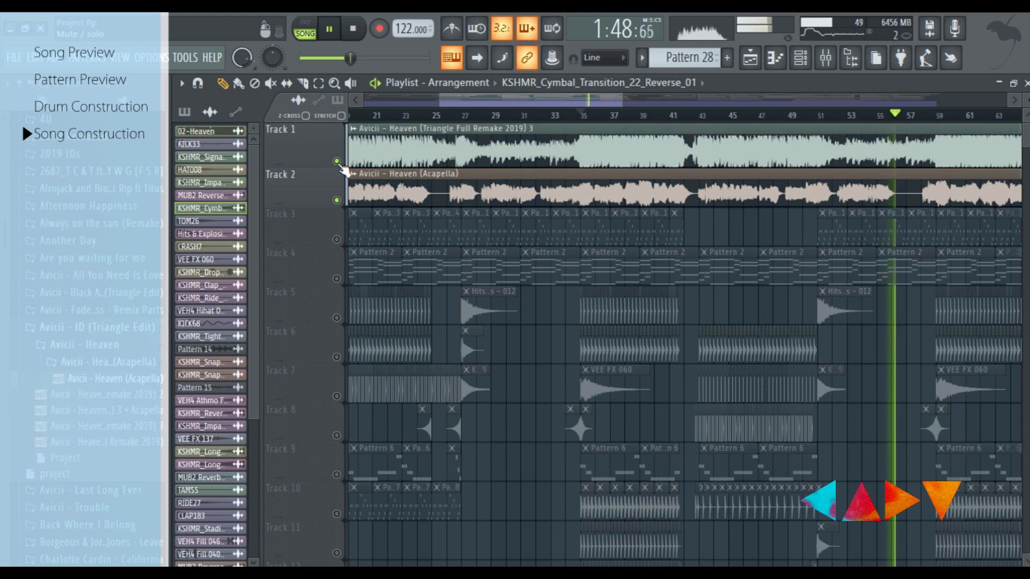
{"action": "left_click", "coordinate": [337, 200]}
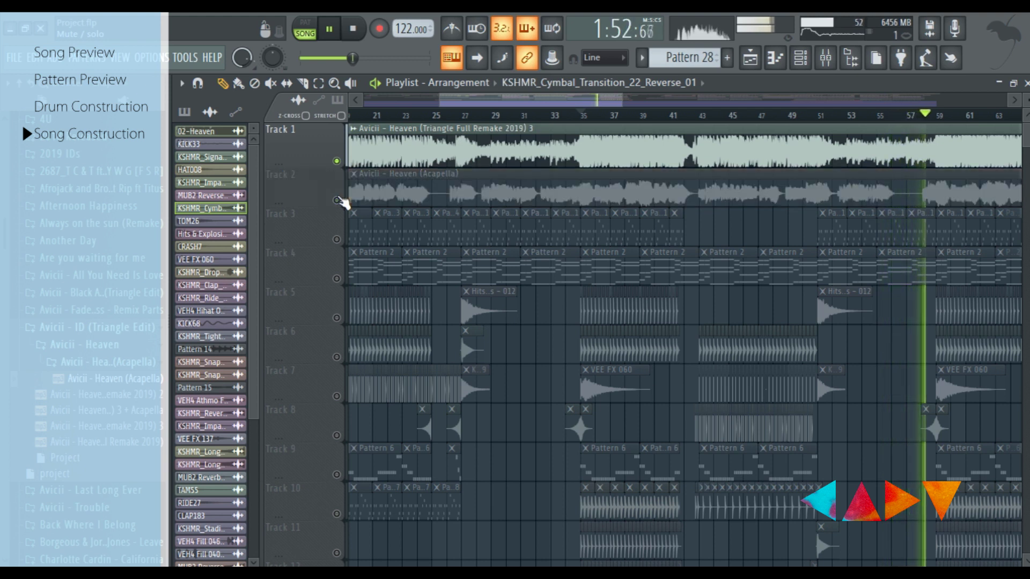
{"action": "left_click", "coordinate": [337, 200]}
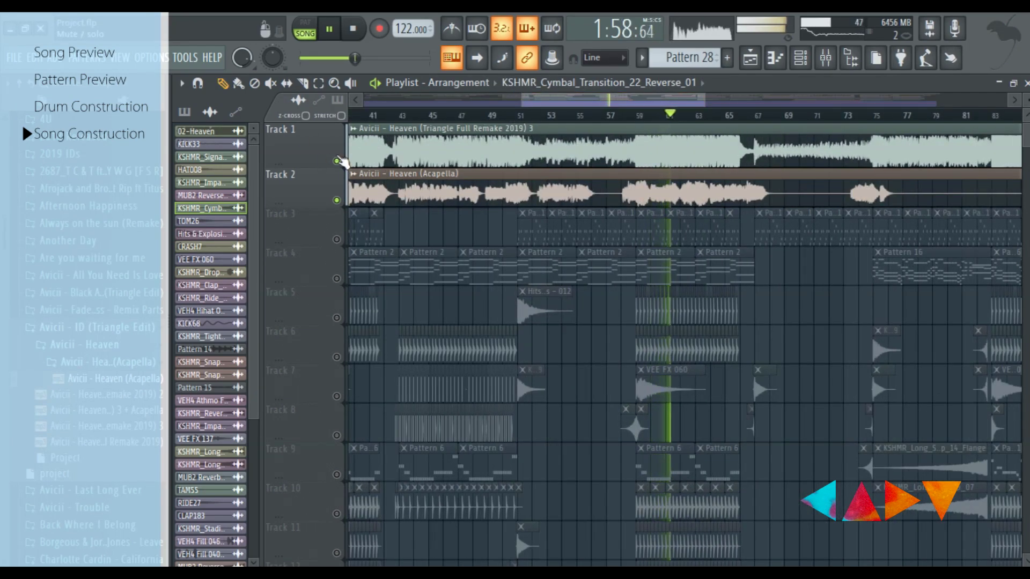
{"action": "left_click", "coordinate": [337, 160]}
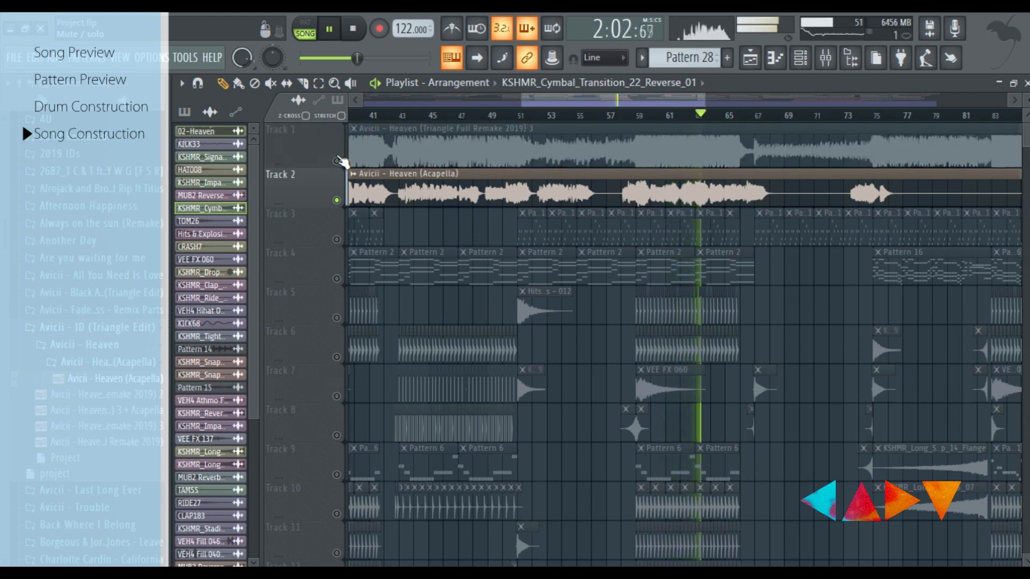
{"action": "left_click", "coordinate": [337, 160]}
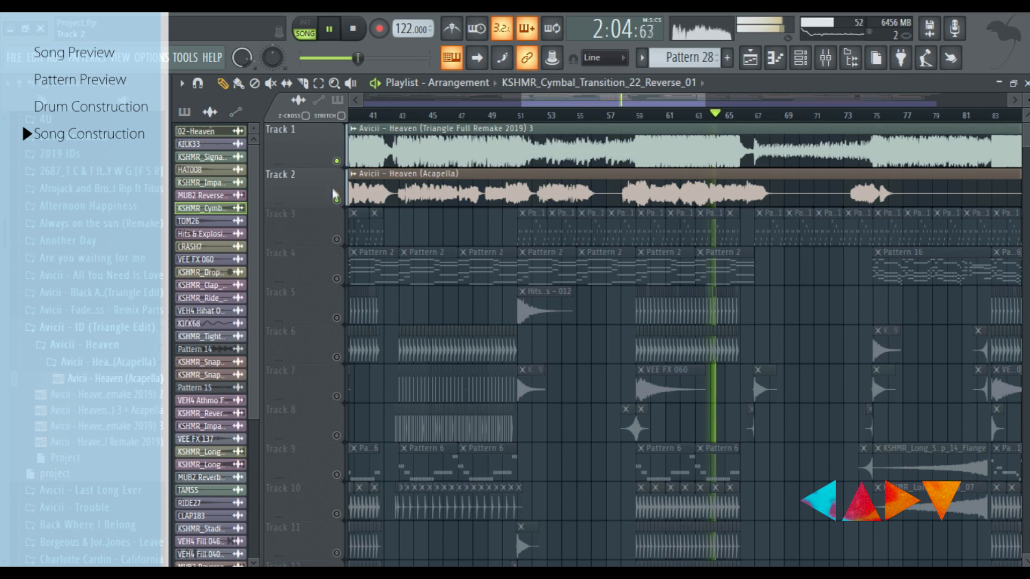